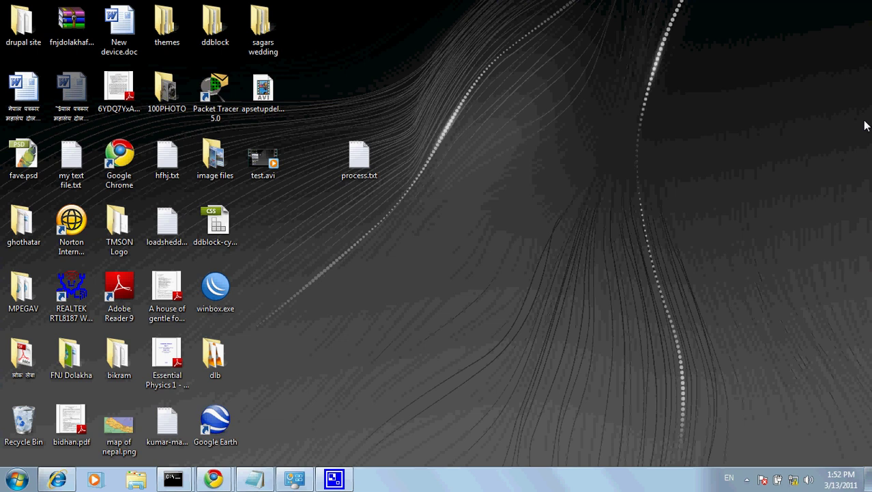
- Add the line 'default ip deliberant 192.168.2.254' to process.txt, then minimize Notepad
left_click(262, 478)
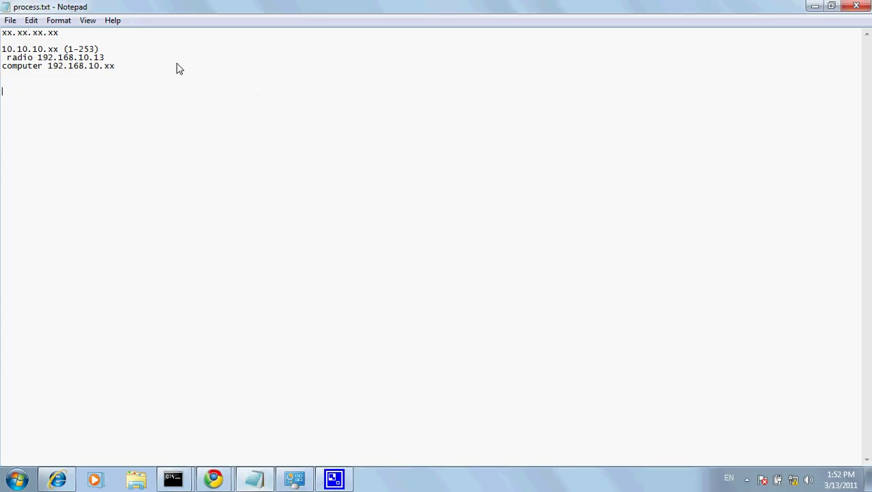
type("default ip deliberant  192.168.2.254")
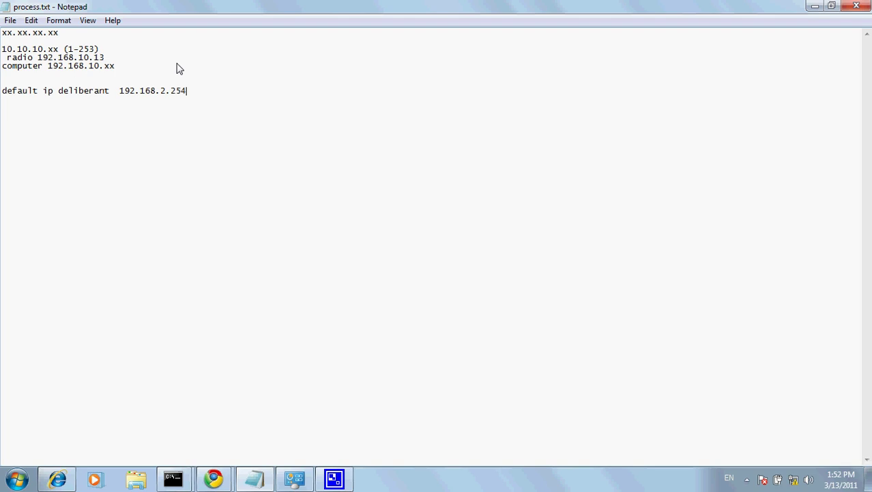
left_click(812, 10)
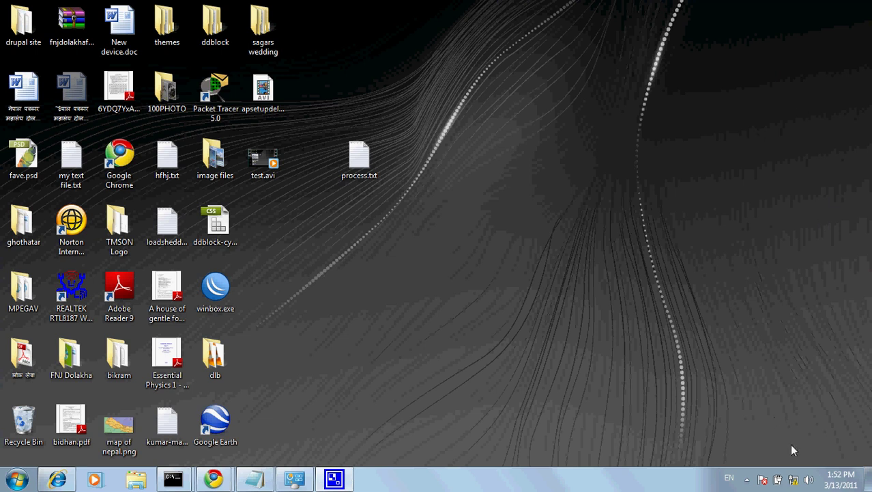
- Ping 192.168.2.254 from the command prompt and confirm it fails with general failures
left_click(793, 482)
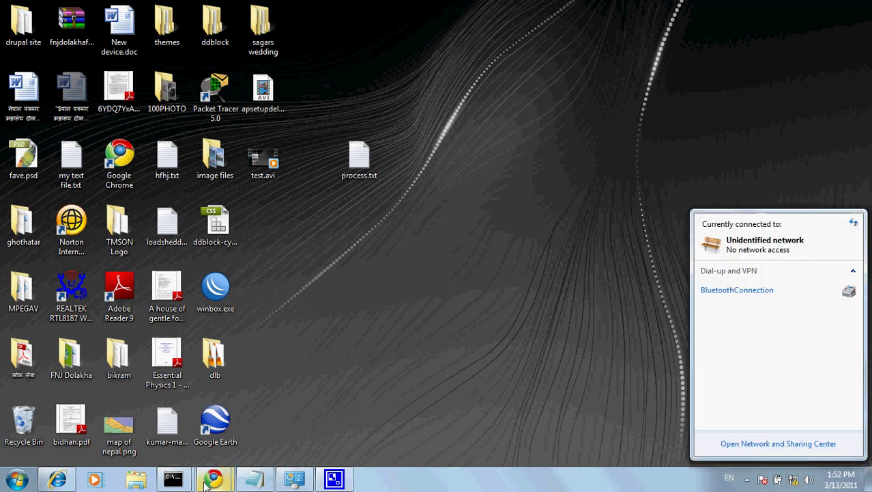
left_click(163, 486)
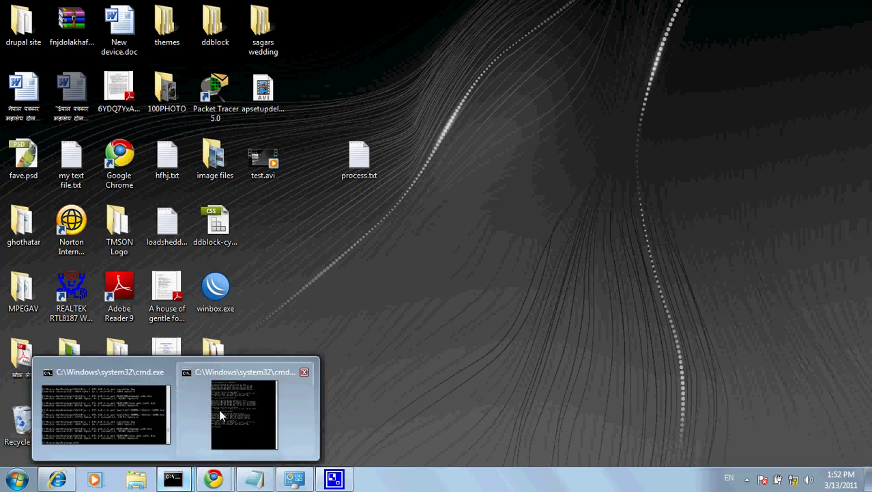
left_click(220, 414)
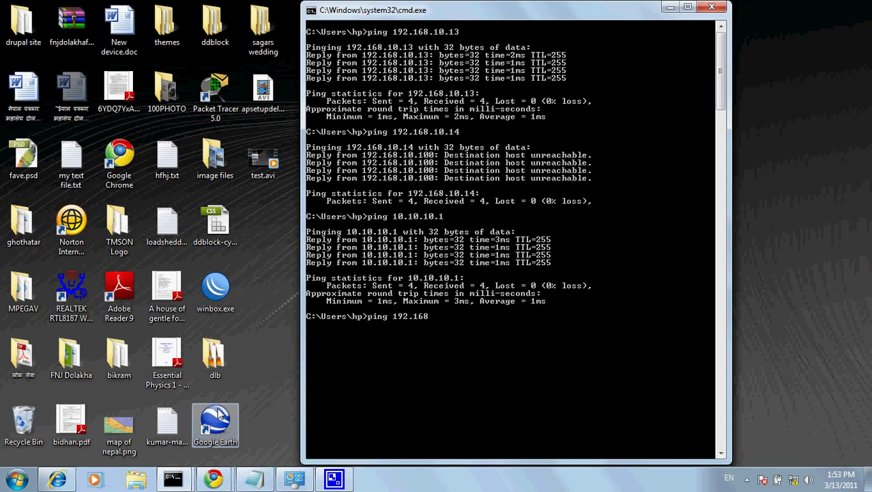
type("ping 192.168.2.254")
key("Return")
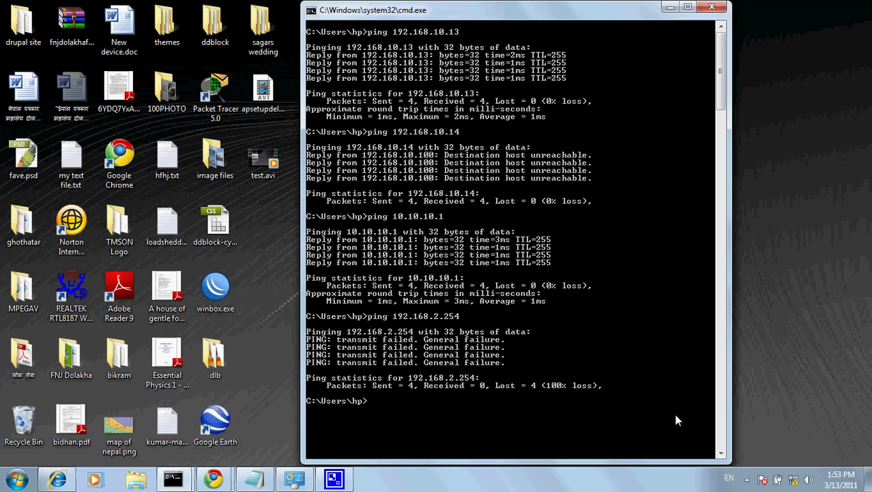
left_click(796, 481)
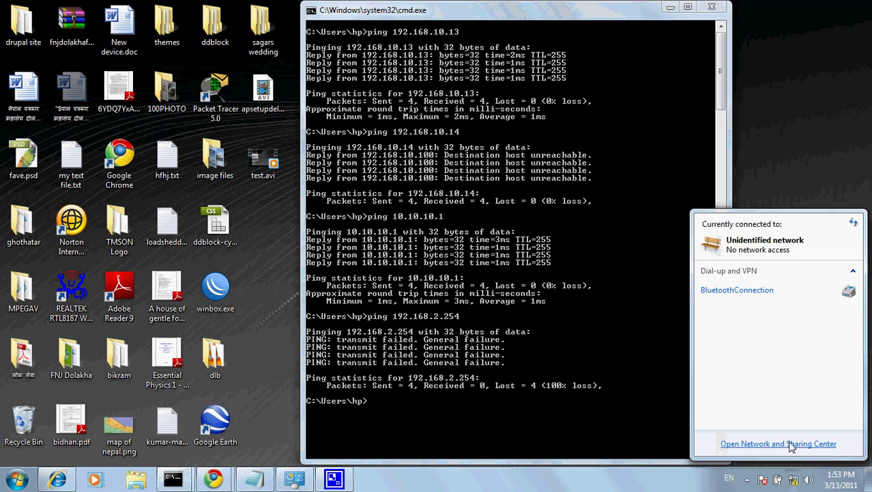
- Check the Local Area Connection's current address details in Network and Sharing Center
left_click(788, 447)
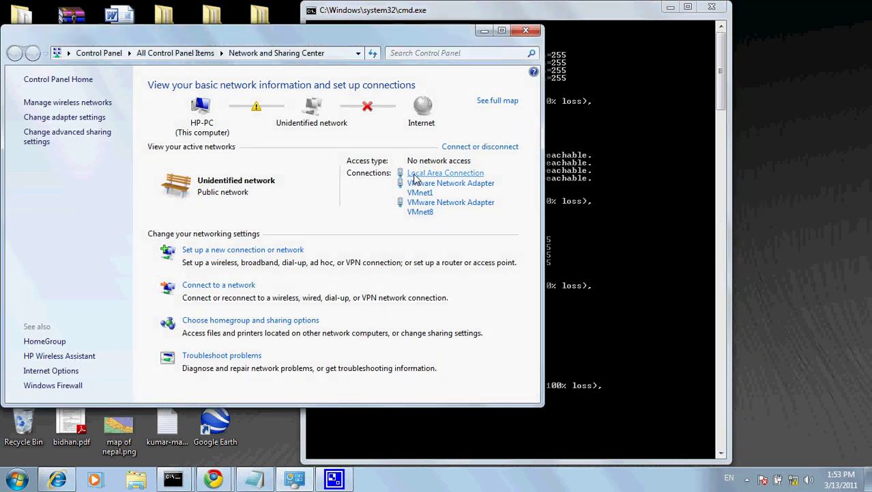
left_click(414, 174)
left_click(367, 232)
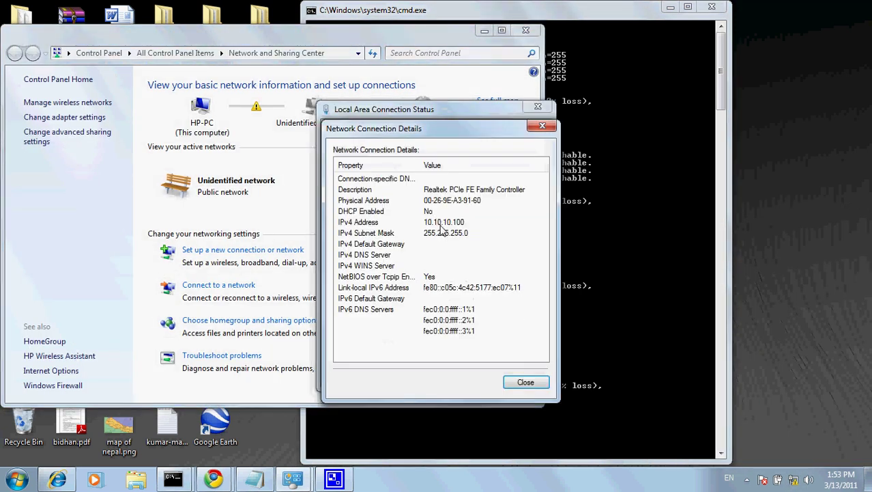
left_click(513, 387)
left_click(364, 346)
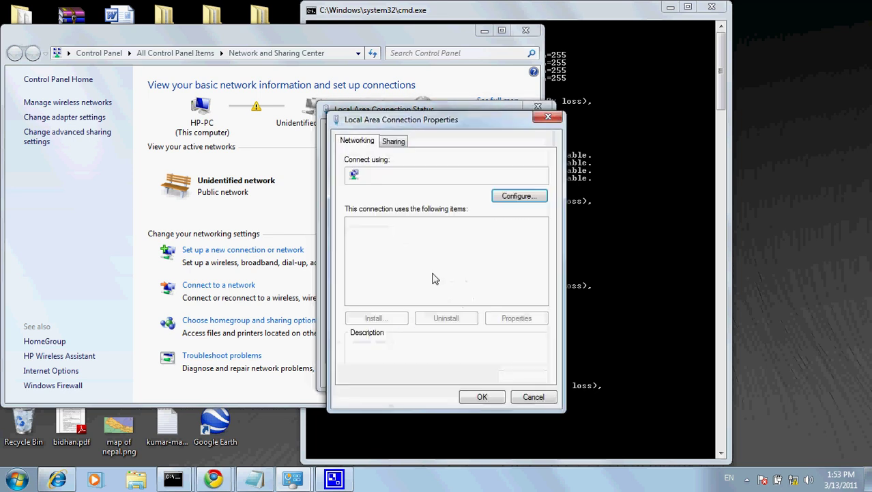
- Give the adapter the static IPv4 address 192.168.2.200 with subnet mask 255.255.255.0
double_click(436, 279)
left_click(422, 248)
left_click(420, 261)
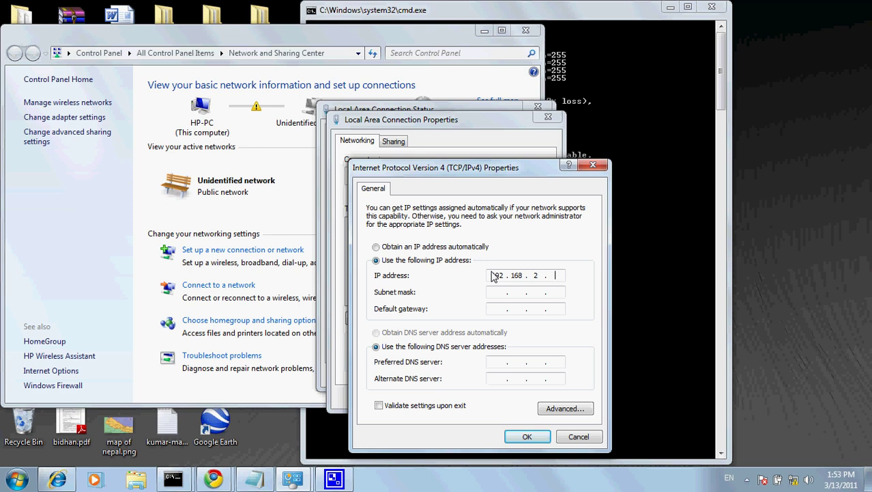
type("00")
left_click(508, 294)
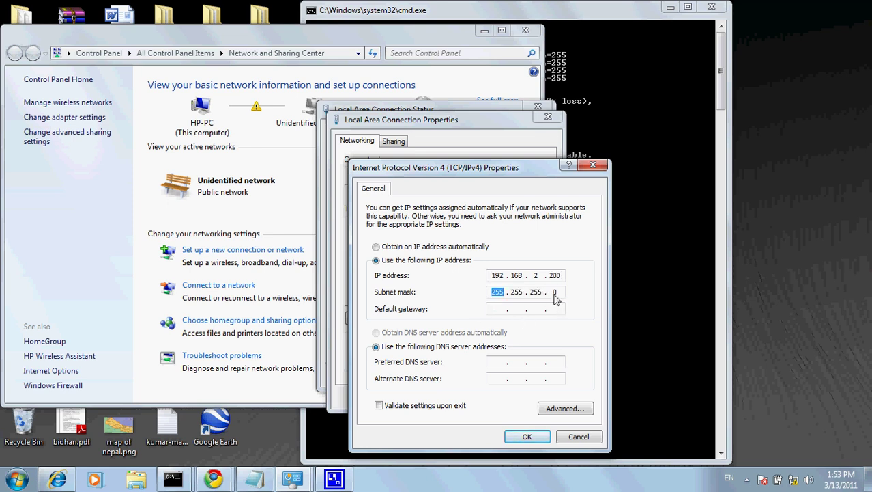
left_click(527, 437)
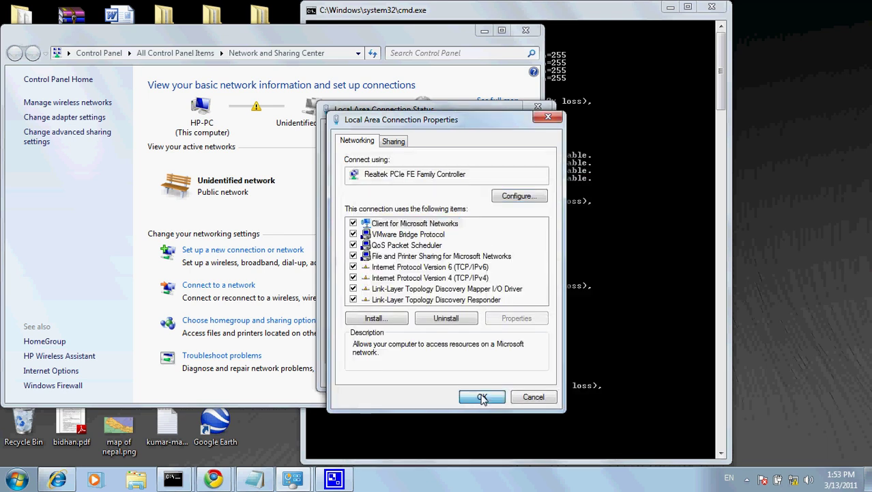
left_click(483, 397)
- Close the network windows and re-run the ping to 192.168.2.254, which now succeeds
left_click(522, 375)
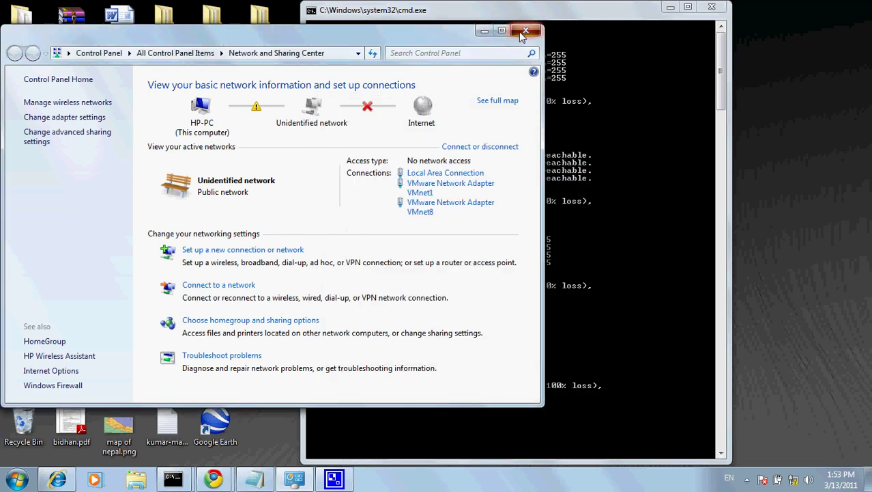
left_click(524, 31)
key("Up")
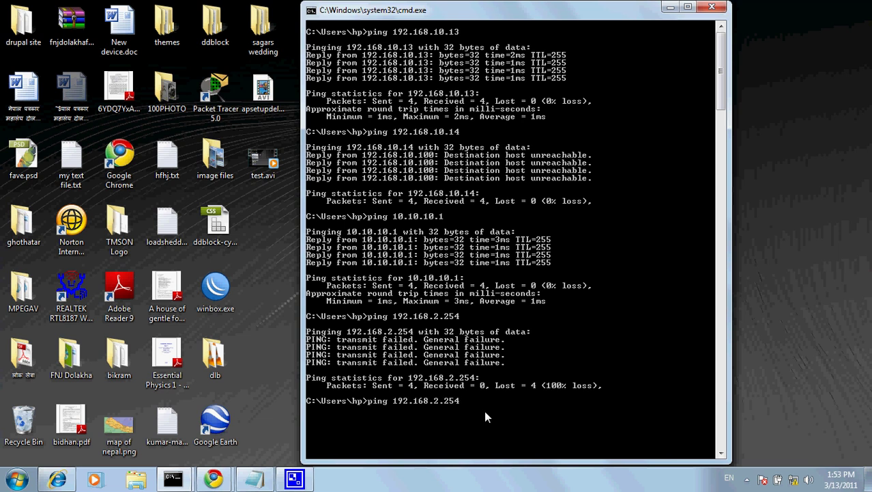
key("Return")
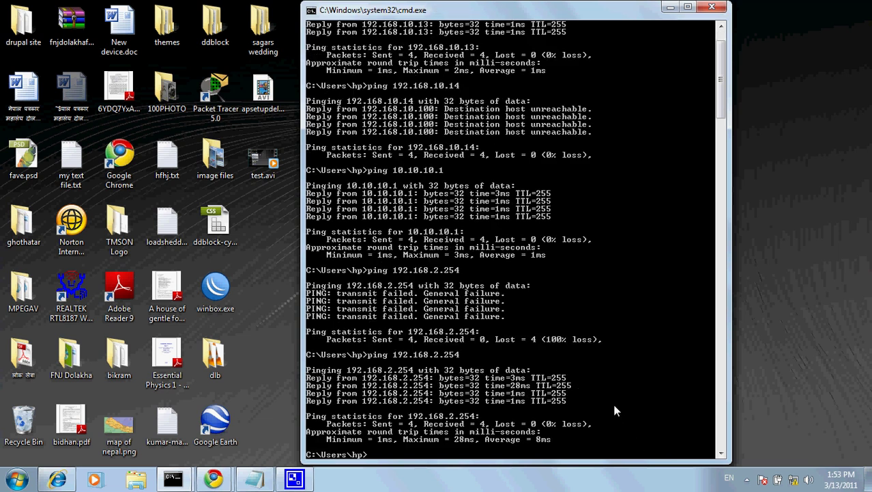
left_click(671, 7)
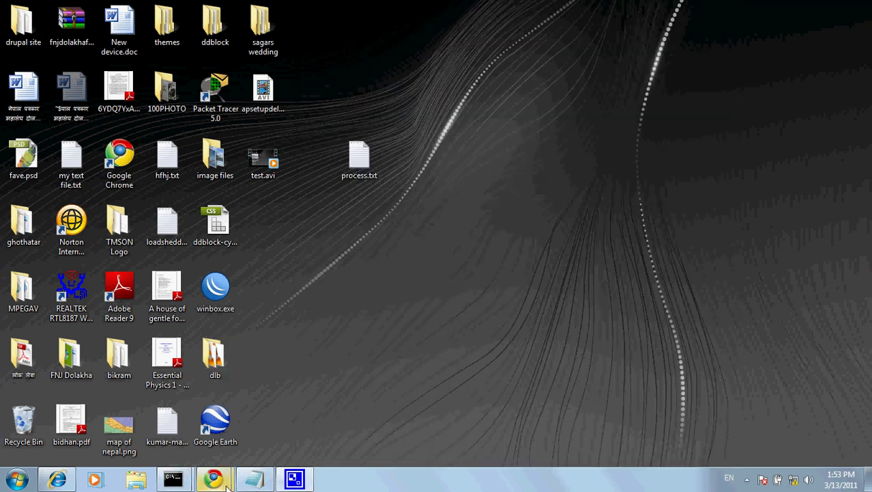
- Close both stale radio tabs in Chrome
mouse_move(225, 482)
left_click(220, 408)
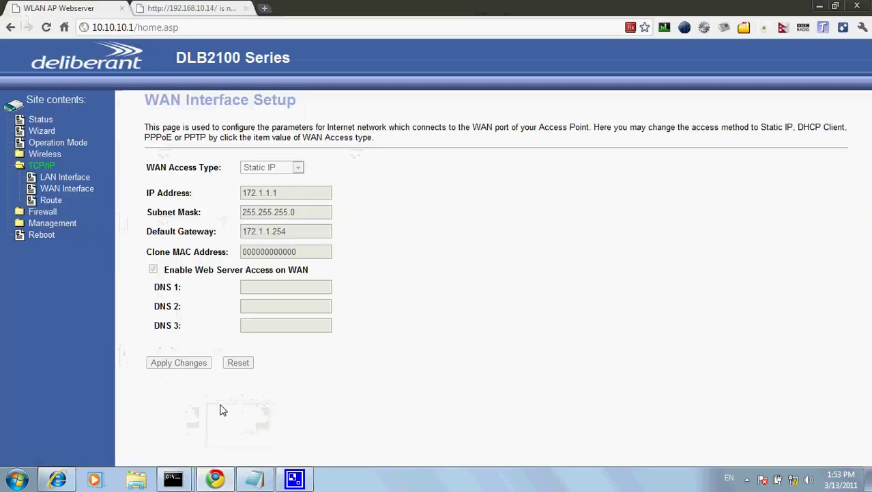
left_click(122, 8)
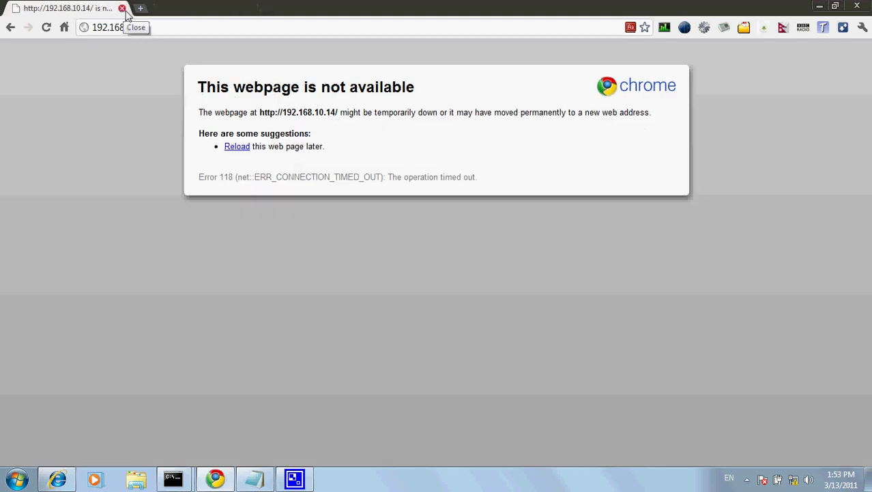
left_click(123, 8)
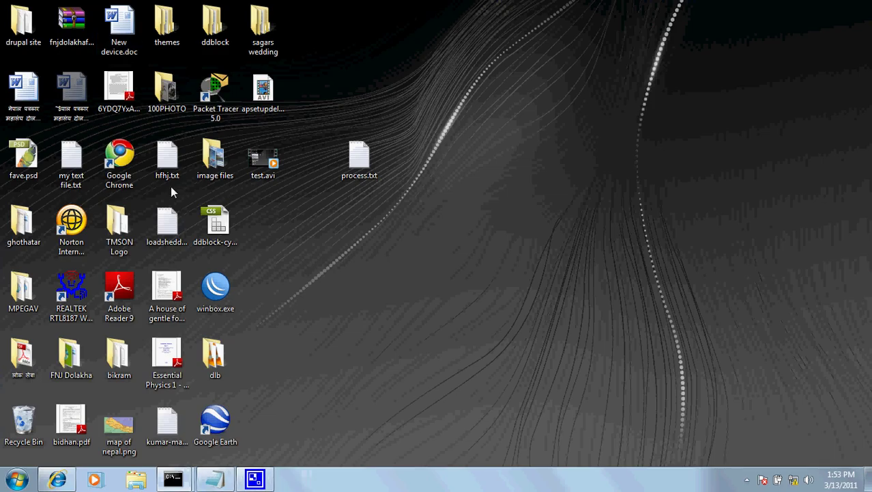
- Relaunch Chrome and load the radio's page at 192.168.2.254
double_click(120, 157)
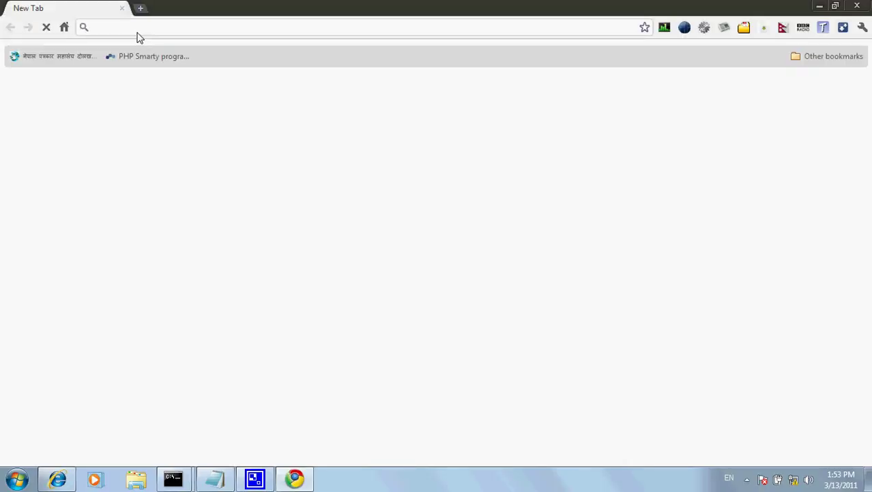
type("192.1")
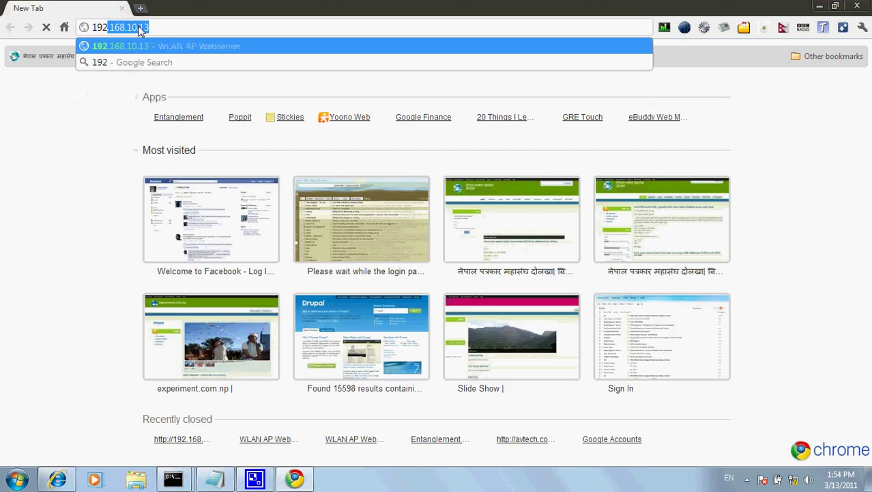
type("68.")
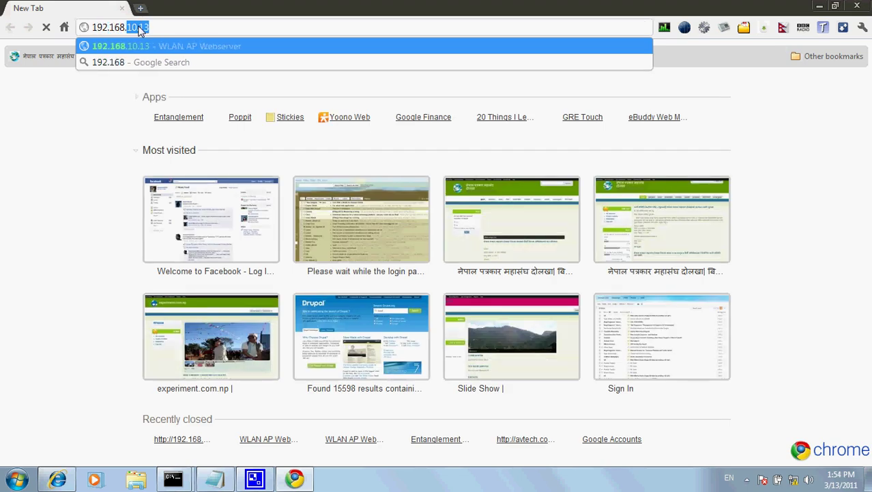
type("2.254")
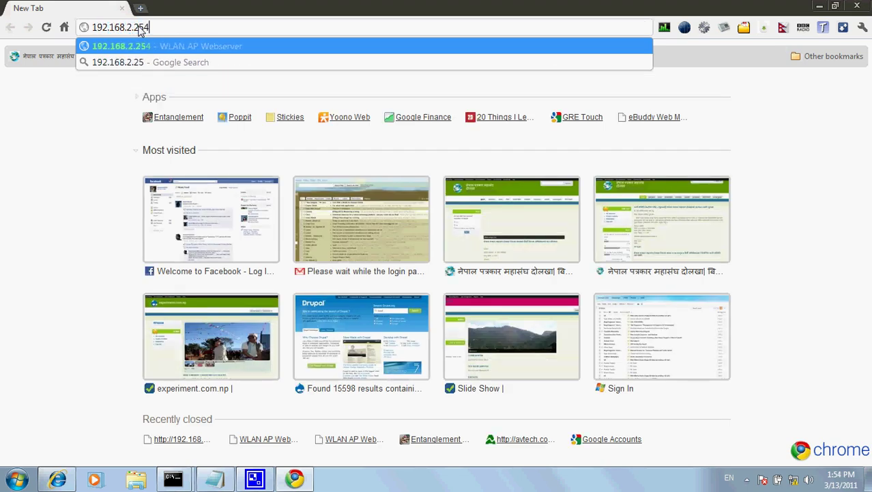
key("Return")
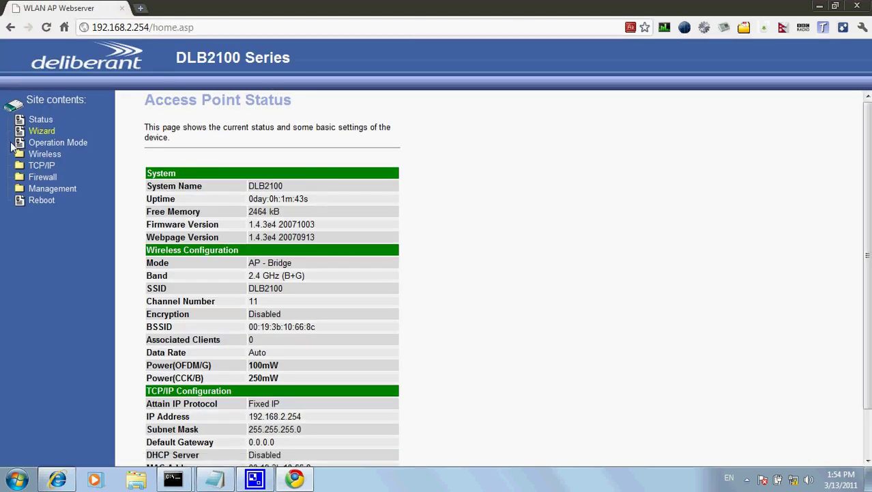
- Run the Setup Wizard past Bridge mode and time zone, selecting the LAN IP 192.168.2.254
left_click(50, 136)
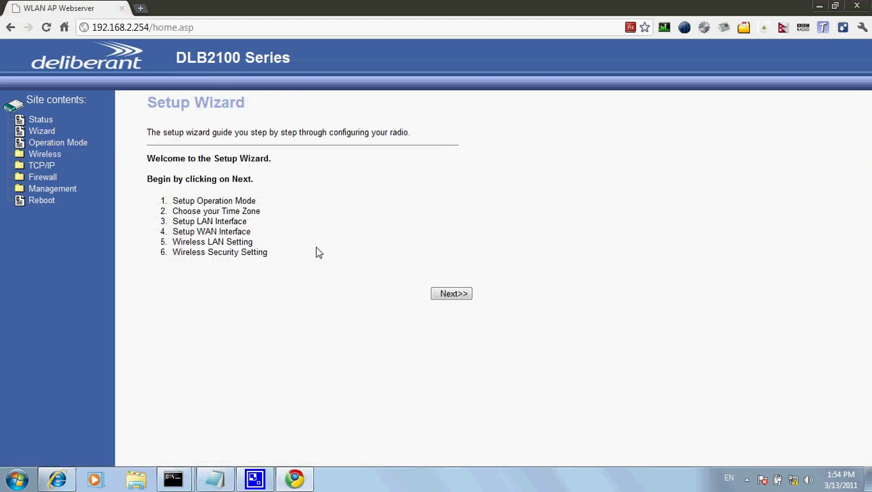
left_click(450, 294)
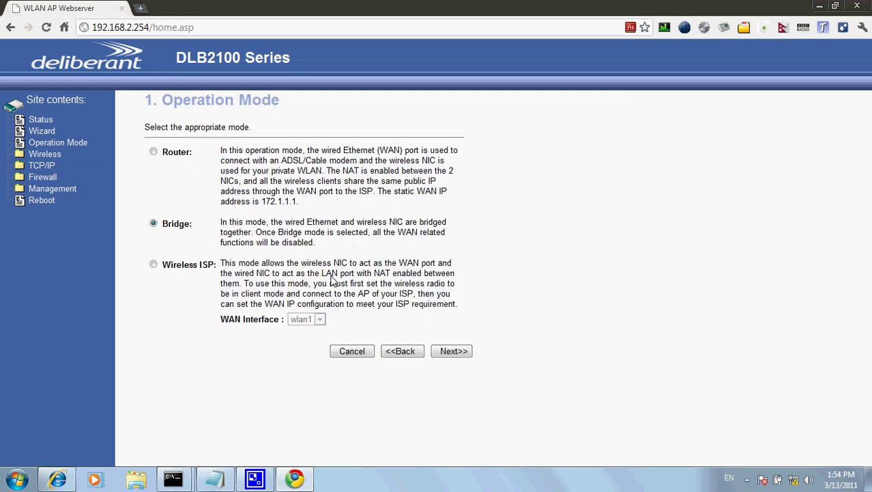
left_click(444, 358)
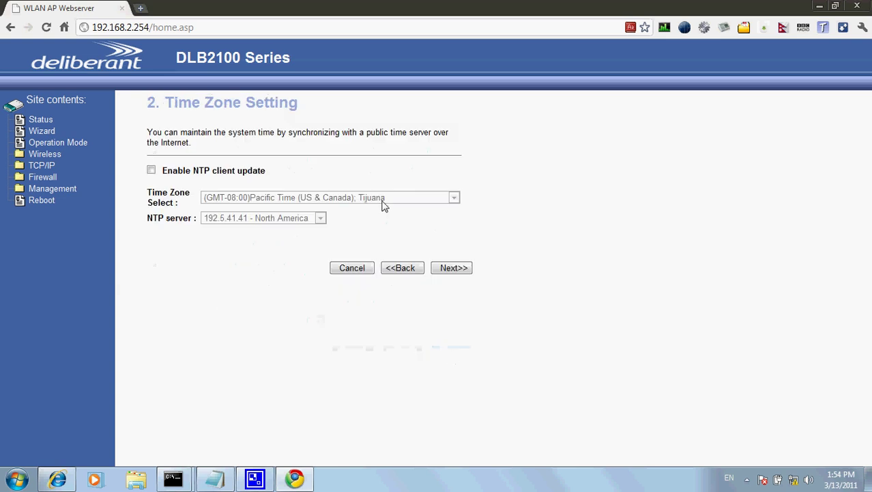
left_click(456, 269)
left_click_drag(311, 194, 239, 197)
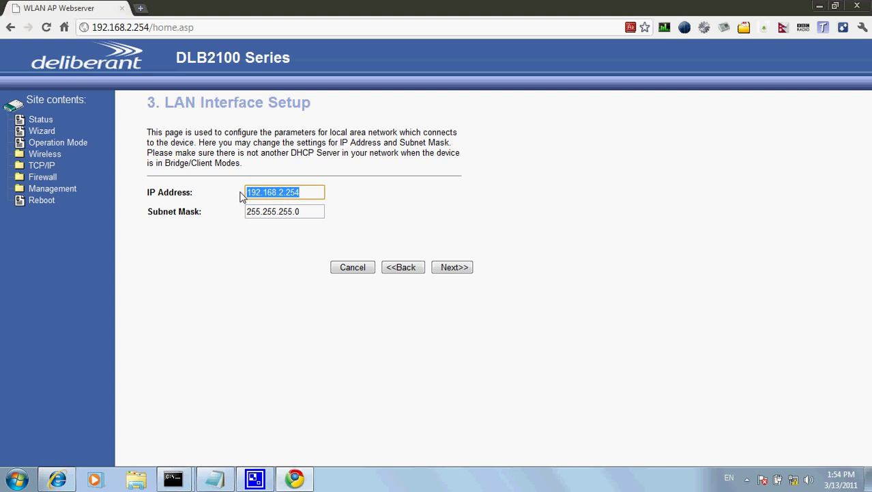
- Add 'world link tower 10.10.10.1' and 'devinagar 10.10.10.2' lines to process.txt
left_click(819, 6)
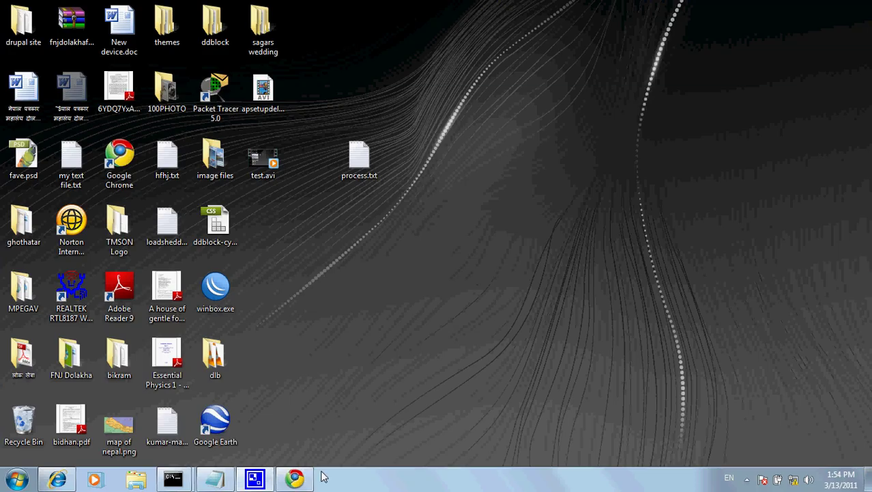
left_click(213, 480)
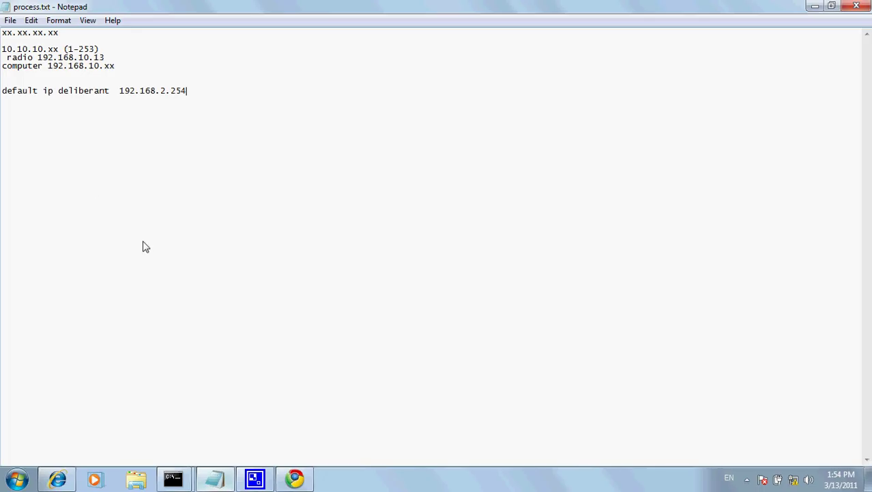
left_click(129, 77)
key("Return")
key("Return")
key("Return")
key("Return")
key("Return")
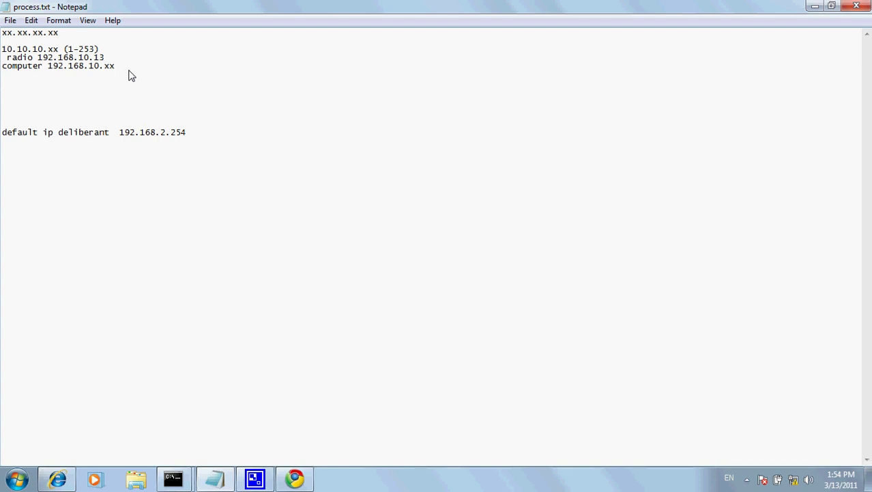
type("world link tower 10.10.10.")
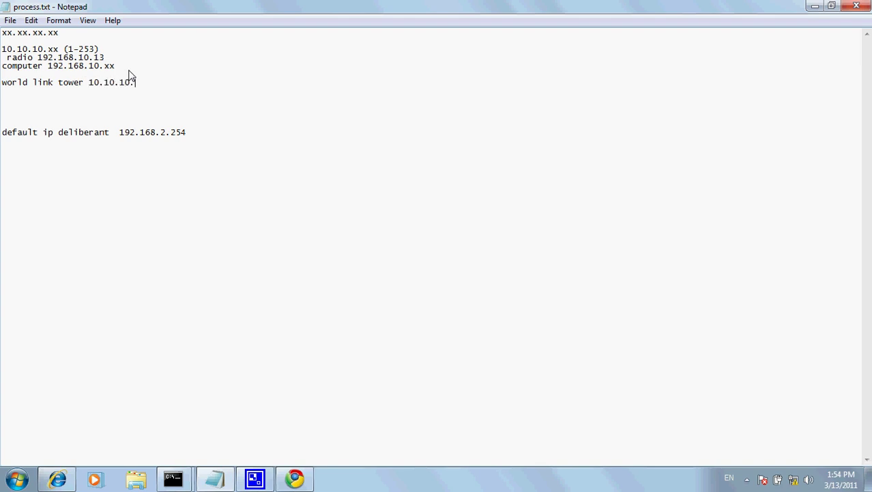
type("1")
key("Return")
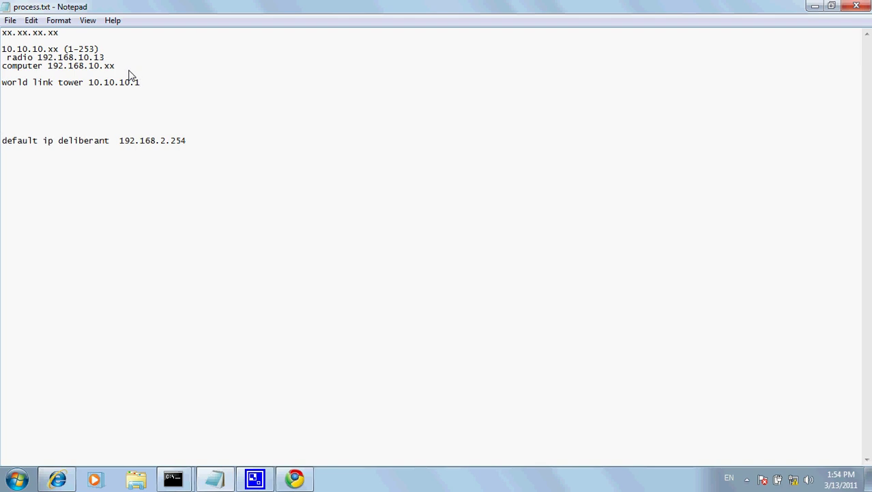
type("devinagar        10.10.10.2")
- Set the radio's LAN IP address to 10.10.10.2 and continue the wizard
left_click(294, 477)
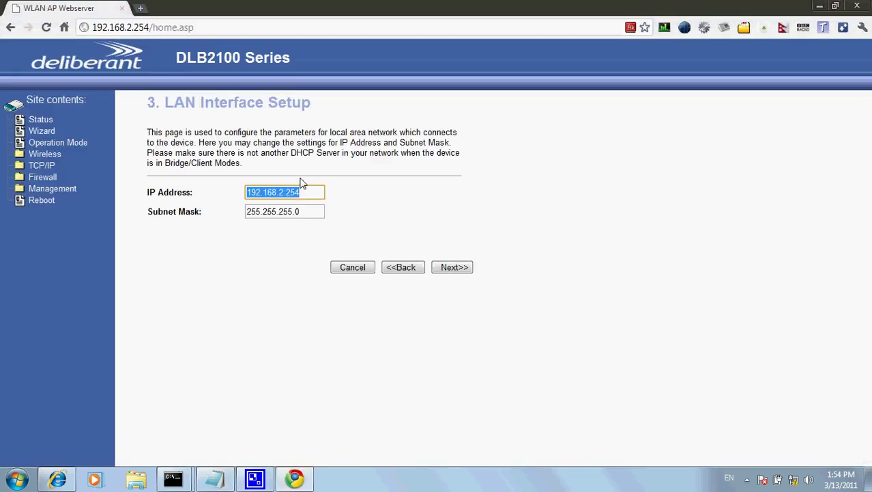
type("10.10")
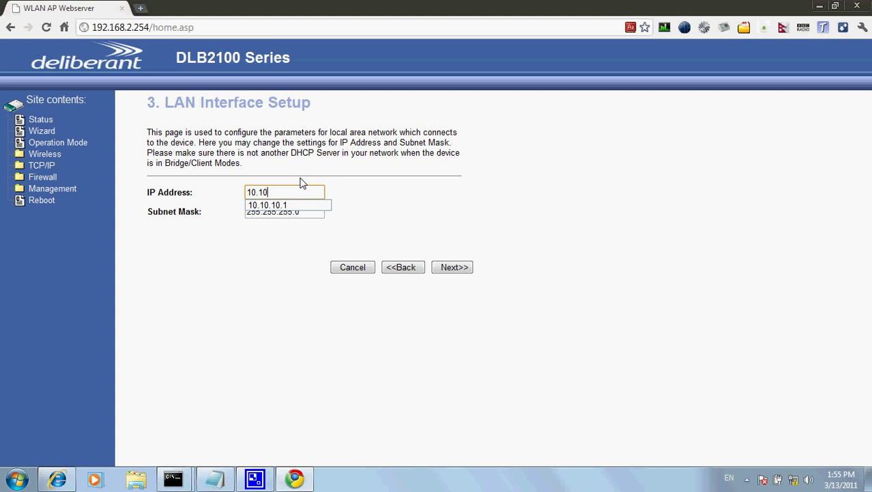
type(".10.2")
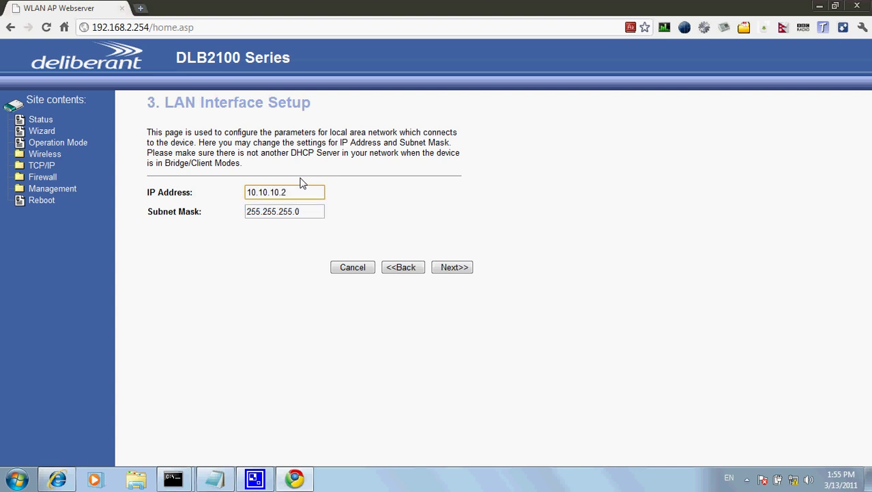
left_click(367, 205)
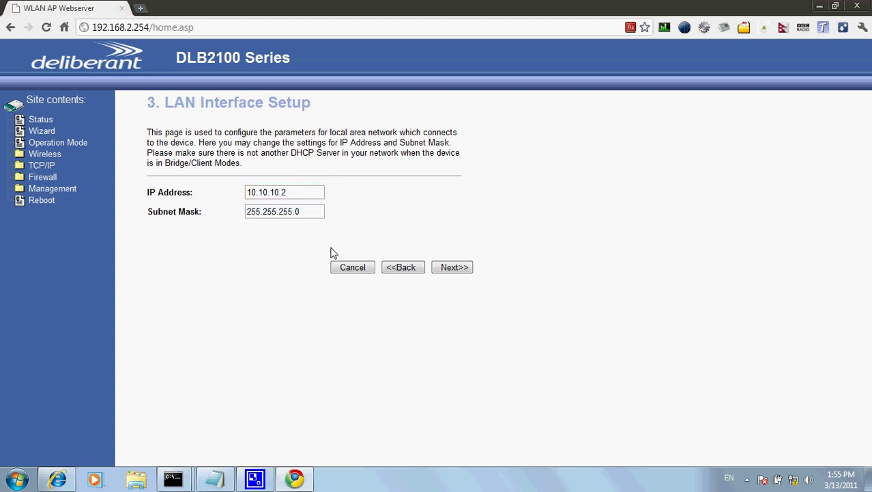
left_click(456, 268)
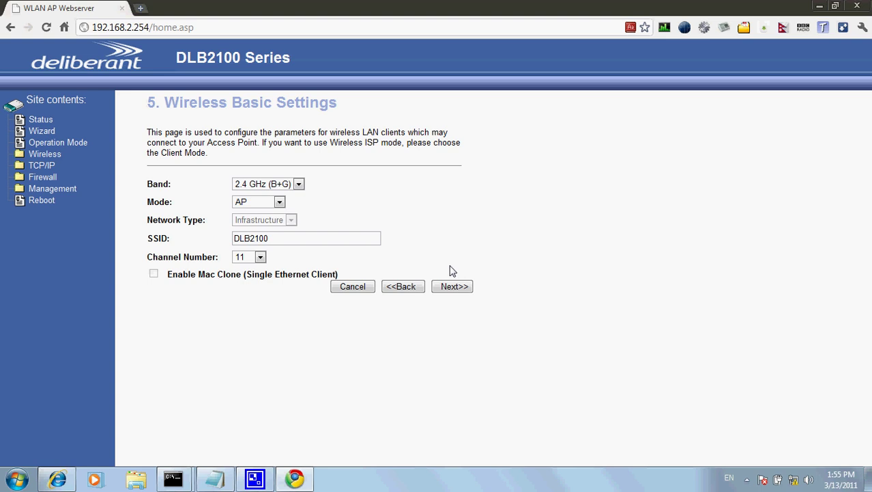
- Keep 2.4 GHz (B+G) and Infrastructure, set mode to Client and SSID to srhc
left_click(299, 185)
left_click(300, 185)
left_click(280, 204)
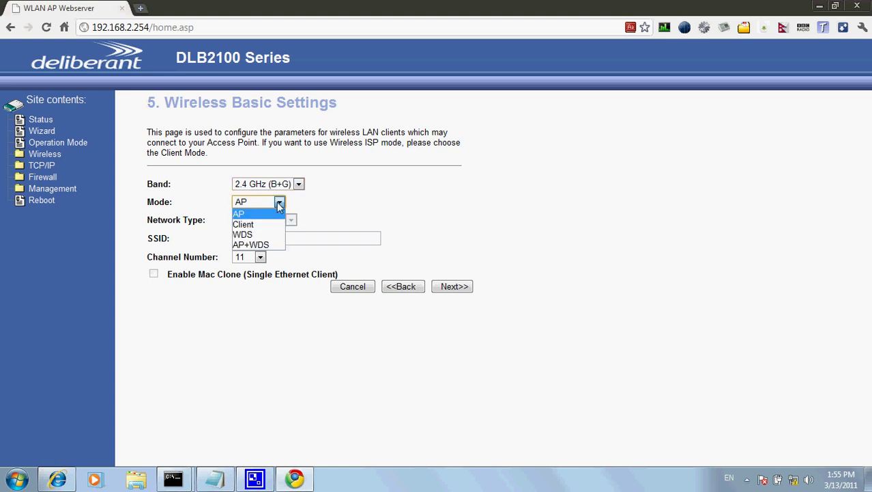
left_click(243, 224)
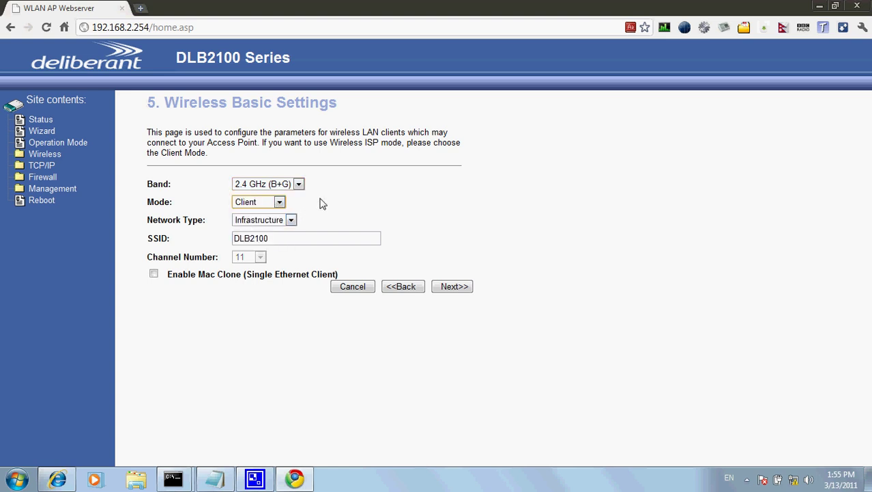
left_click(291, 220)
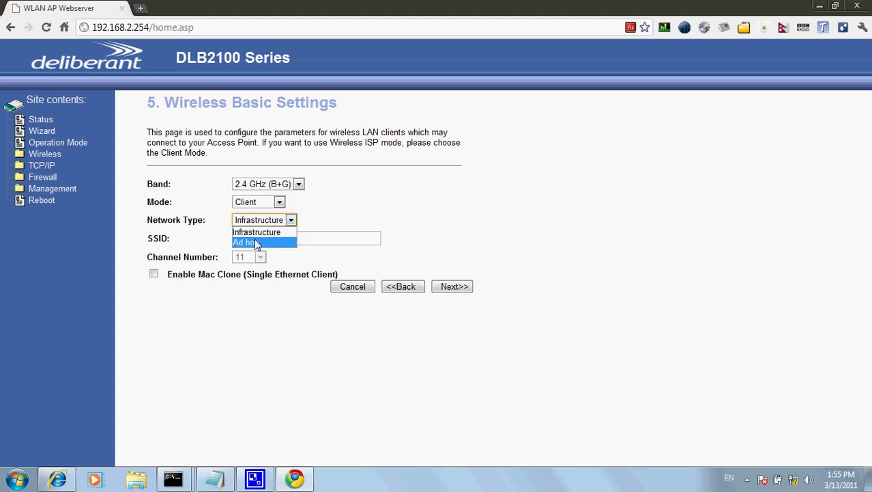
left_click(285, 220)
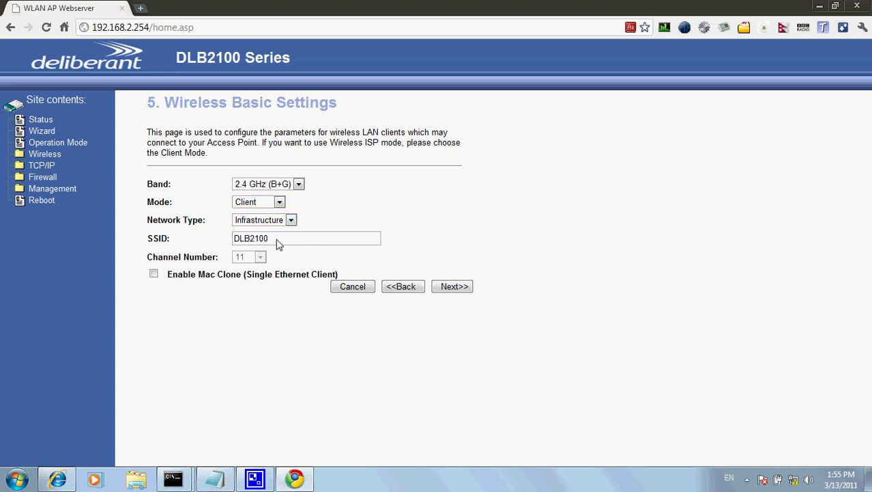
left_click_drag(279, 244, 182, 234)
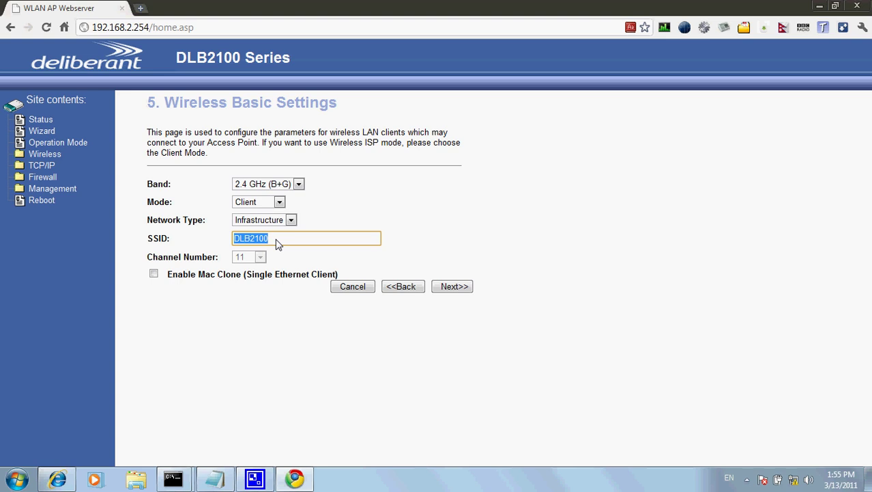
type("srs")
key("BackSpace")
type("hc")
left_click(451, 286)
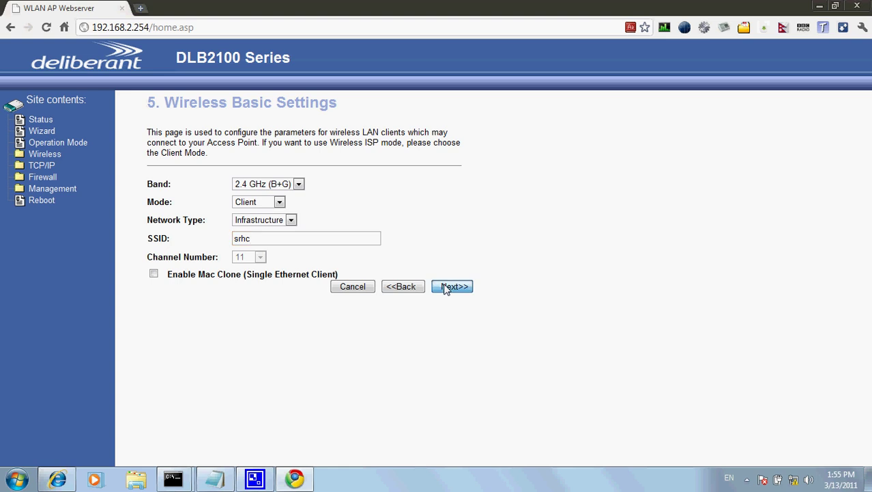
- Choose WPA (TKIP) encryption, enter the pre-shared key passphrase, and finish the wizard
left_click(259, 174)
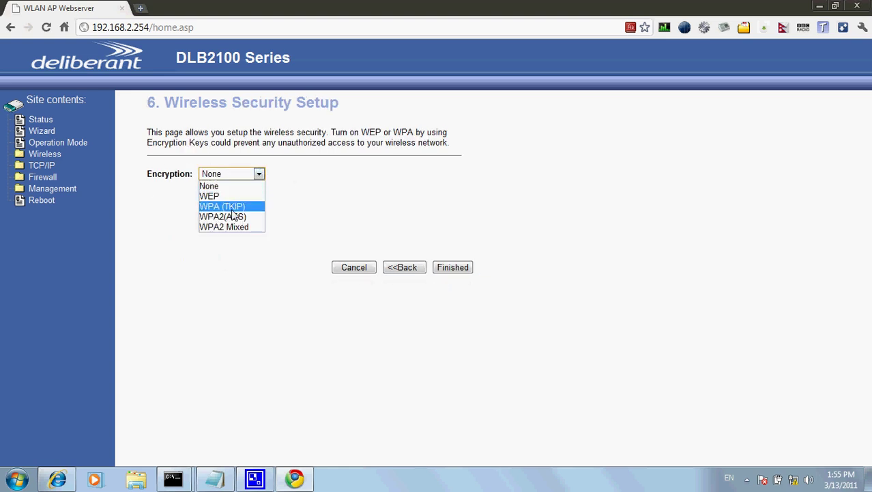
left_click(294, 216)
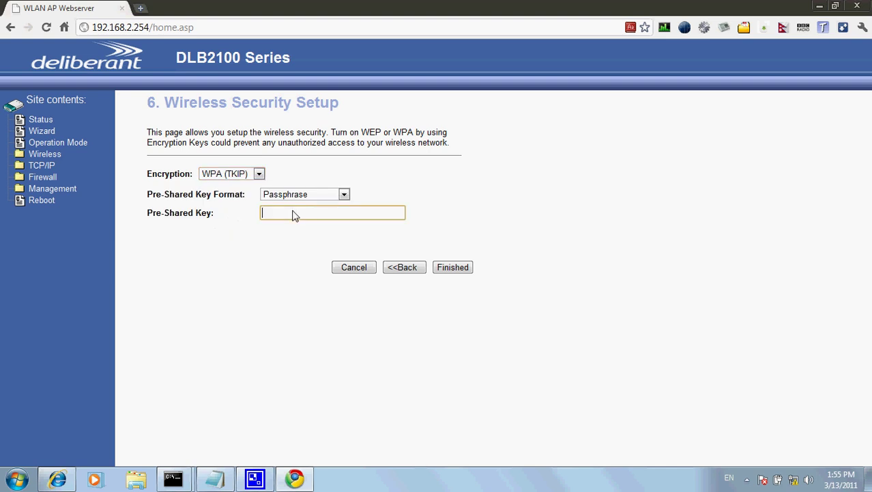
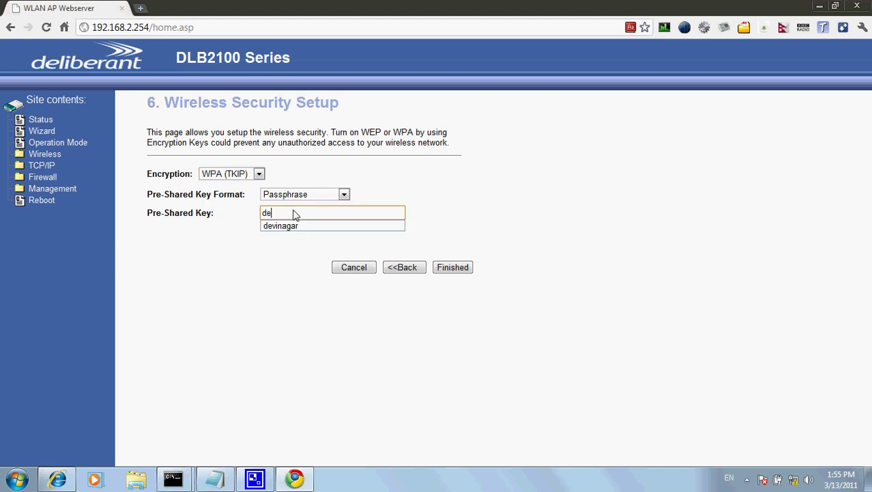
left_click(418, 181)
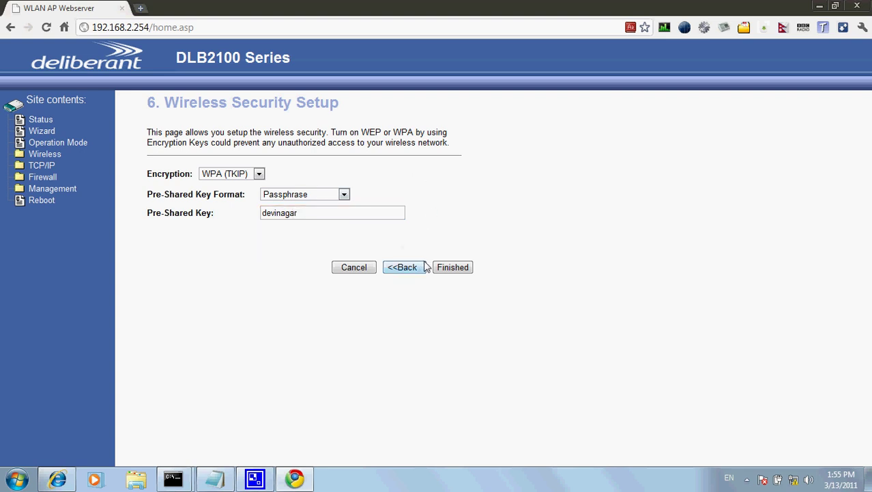
left_click(445, 267)
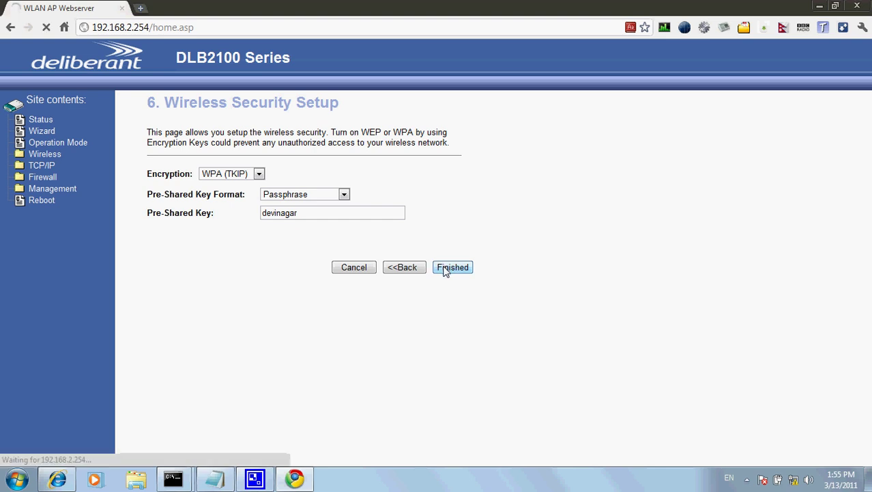
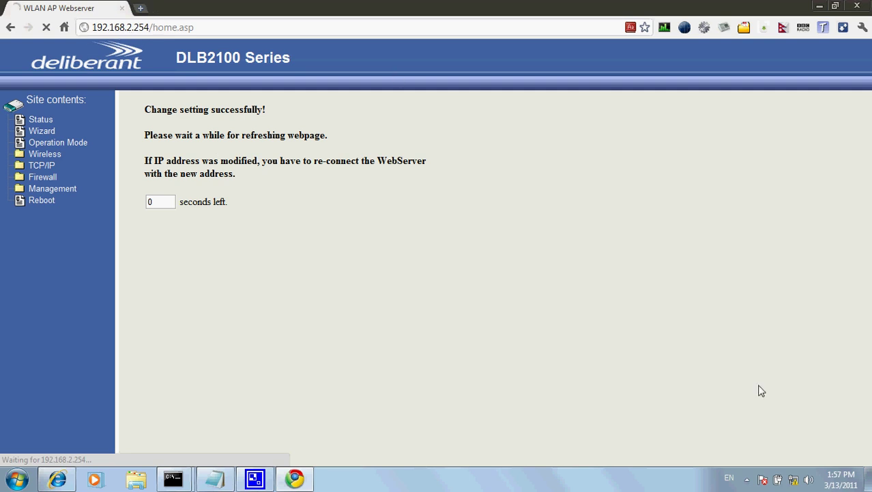
- Load 10.10.10.2 in a new tab, get Error 109 unreachable, and open Network and Sharing Center
left_click(140, 9)
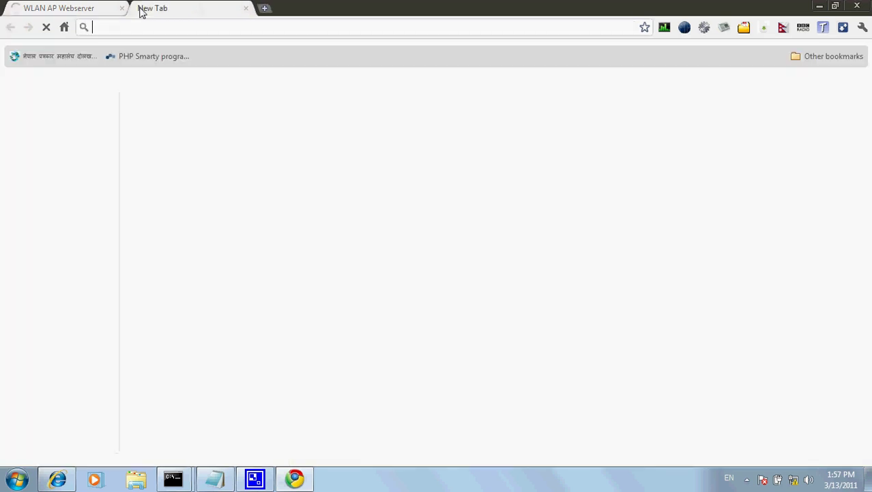
type("10.10.10.")
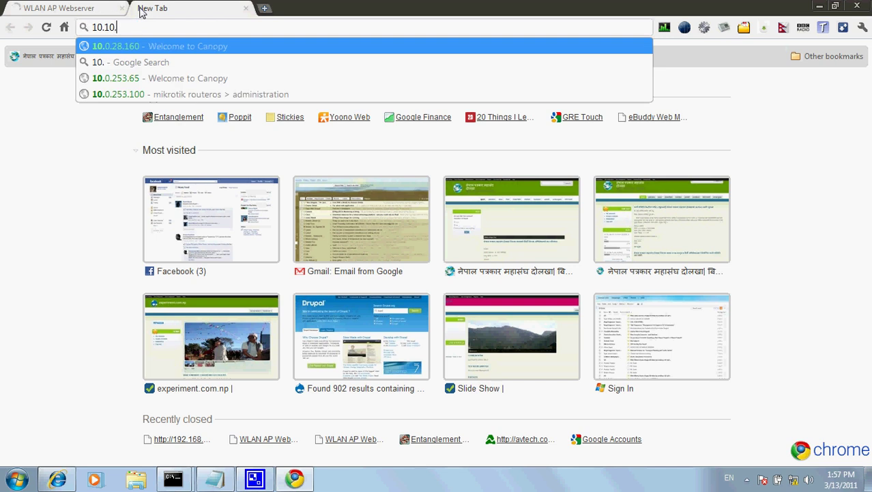
type("2")
key("Return")
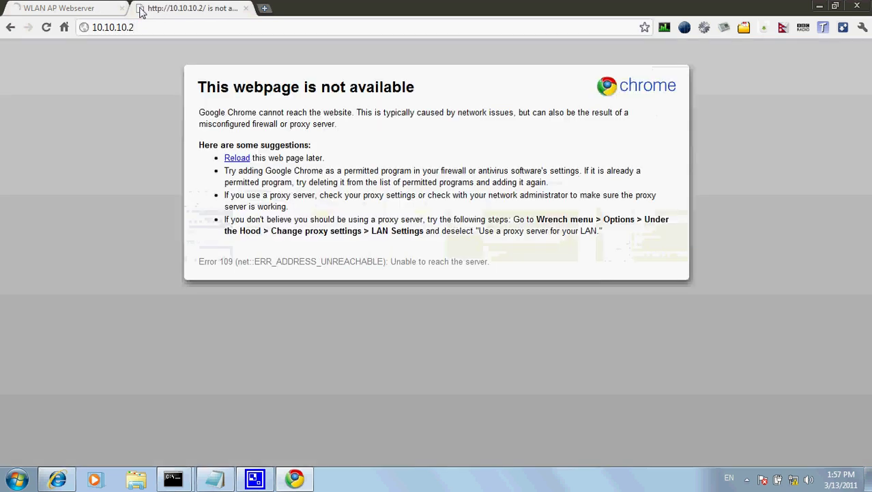
left_click(792, 478)
left_click(785, 444)
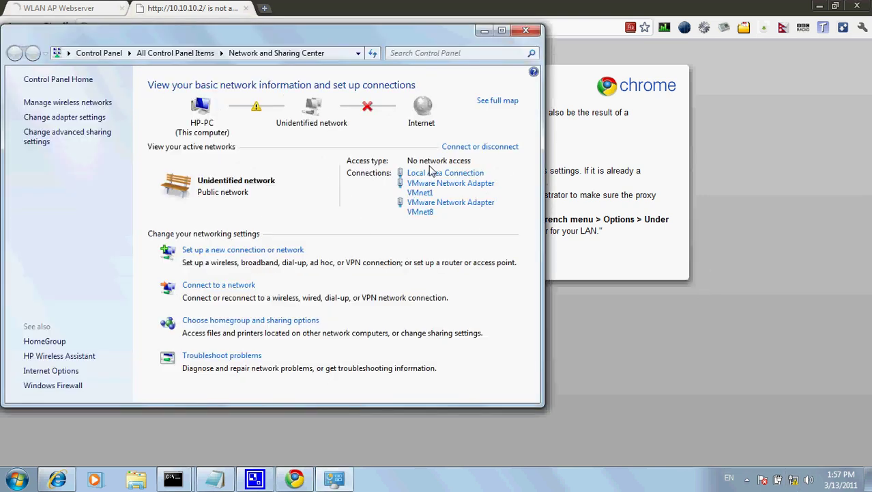
- Open the wired connection's IPv4 properties and clear the old manual address values
left_click(418, 173)
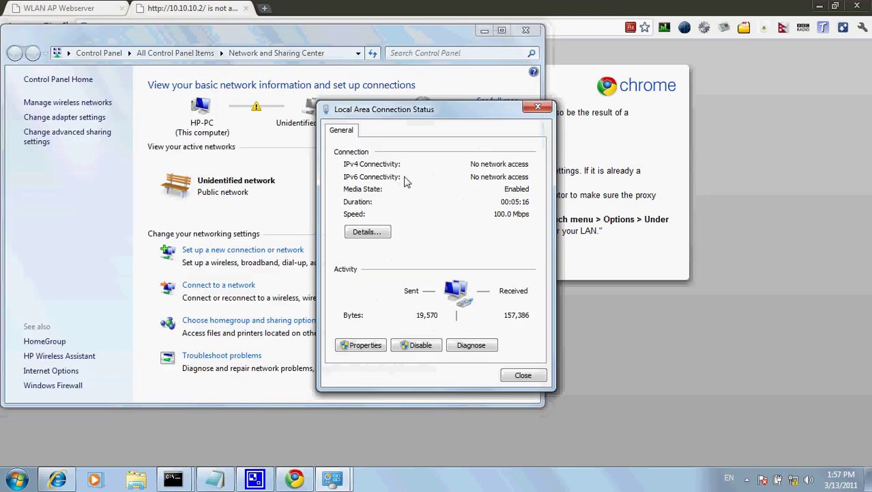
key("Return")
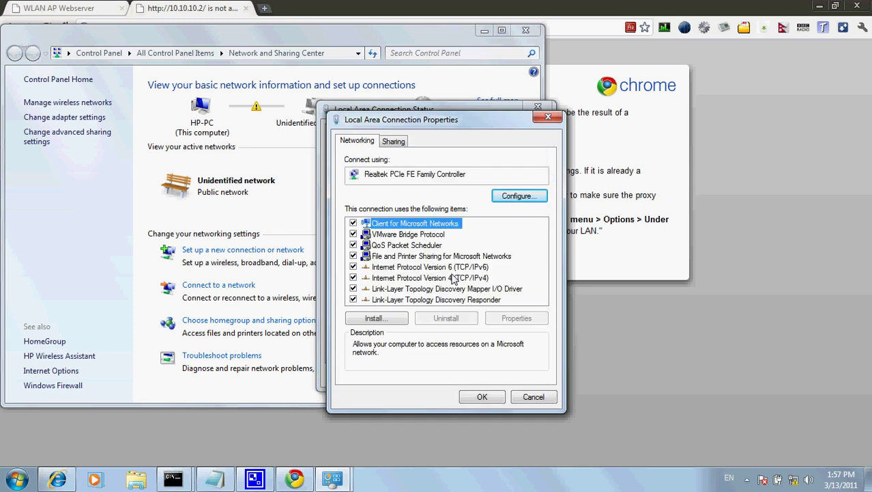
double_click(454, 276)
left_click(462, 247)
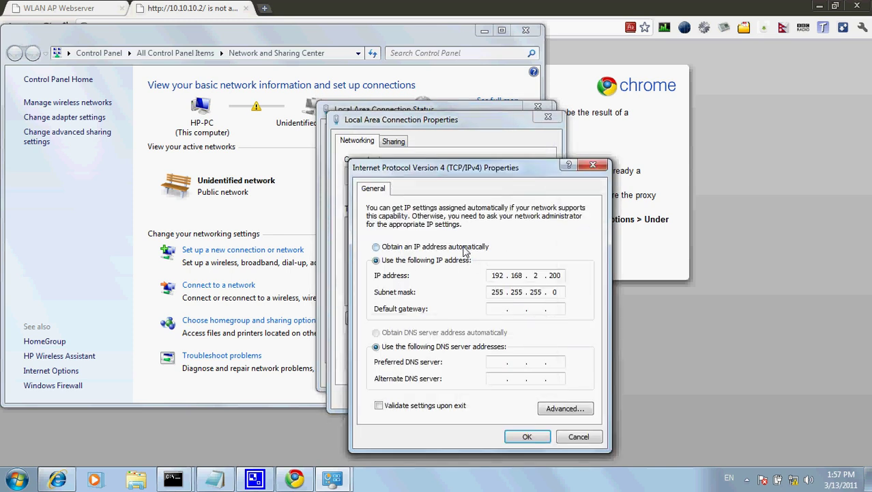
left_click(462, 260)
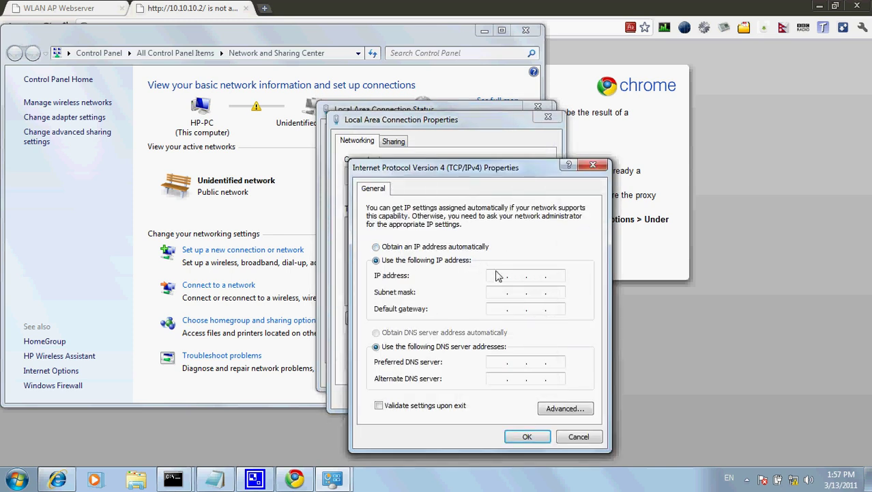
- Enter static IP 10.10.10.78 with mask 255.255.255.0 and confirm the network dialogs
type("10.")
key("Tab")
left_click_drag(522, 293, 512, 292)
type("255255.255.0")
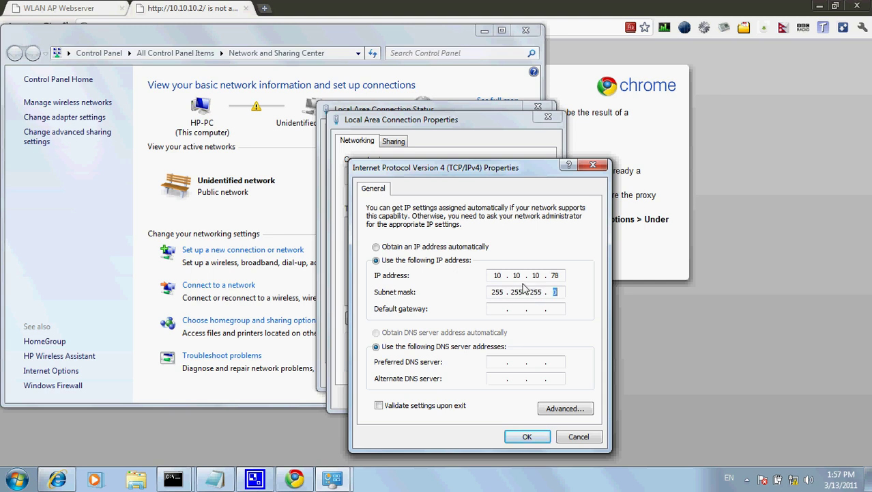
left_click(520, 435)
left_click(495, 399)
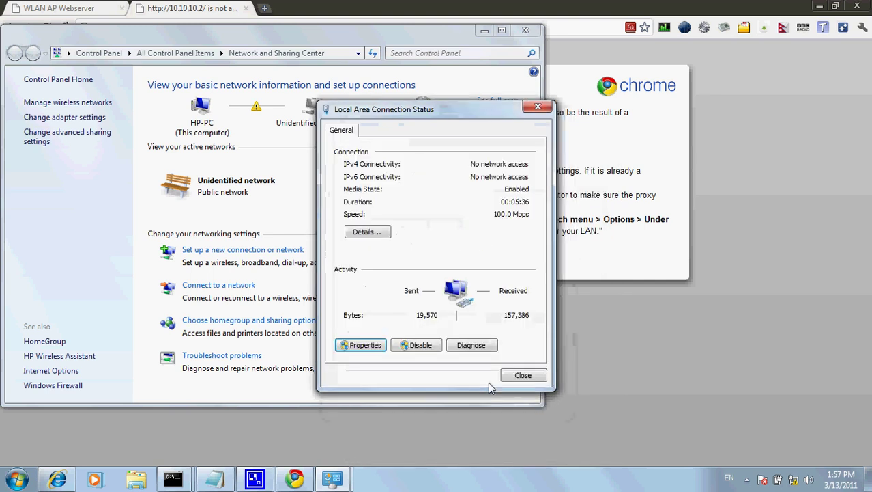
left_click(522, 375)
- Reload 10.10.10.2 to show the radio's Access Point Status, and close the 192.168.2.254 tab
left_click(484, 30)
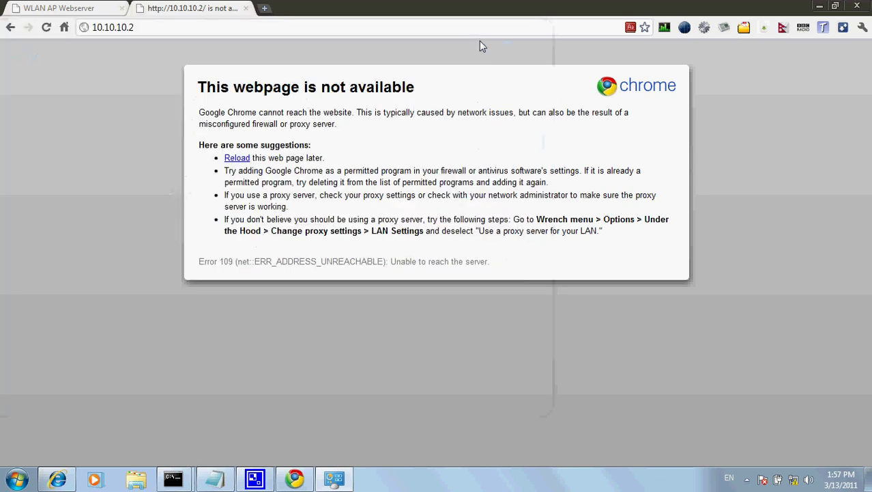
left_click(232, 31)
key("Return")
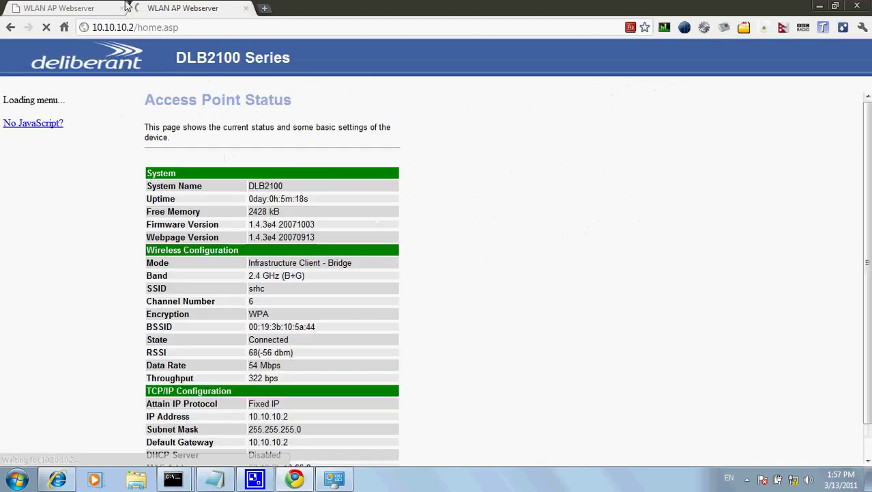
left_click(114, 7)
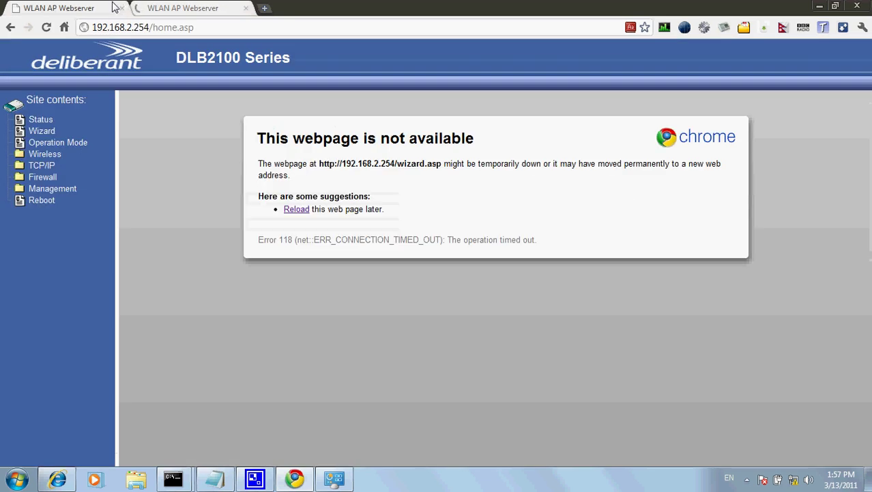
left_click(122, 8)
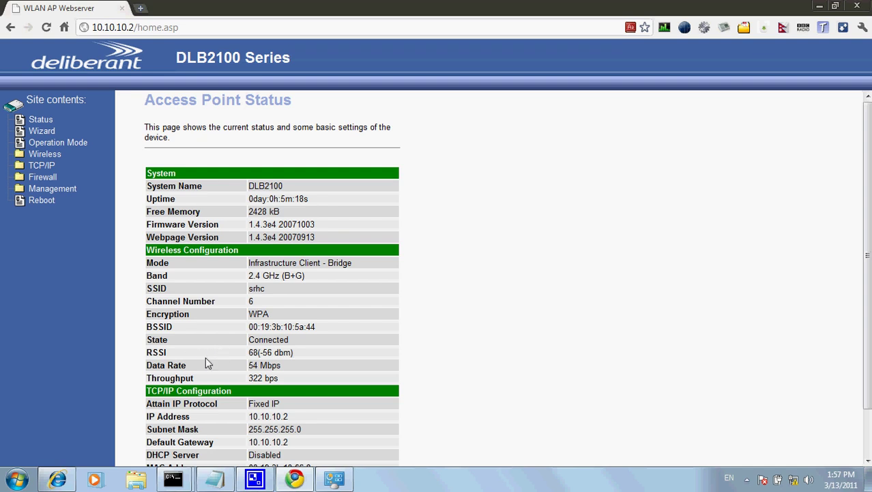
- Open Wireless > Site Survey and inspect the srhc entry's BSSID, B+G band and signal 96
left_click(39, 155)
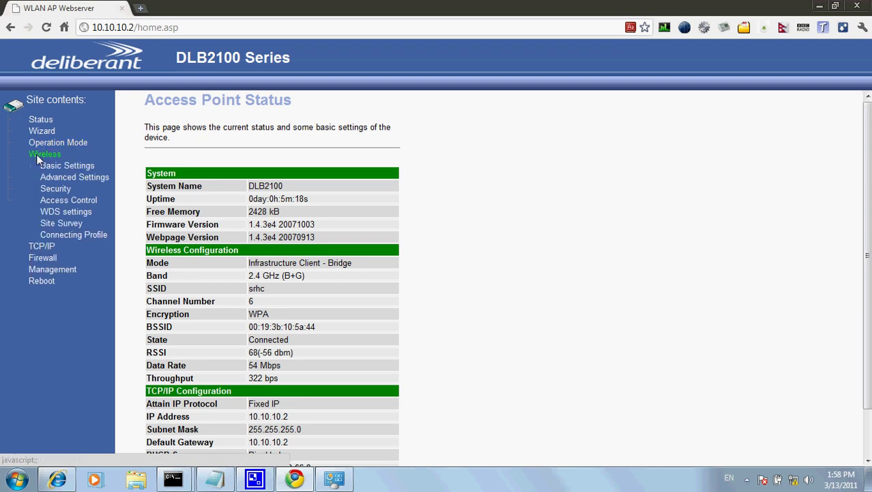
left_click(66, 224)
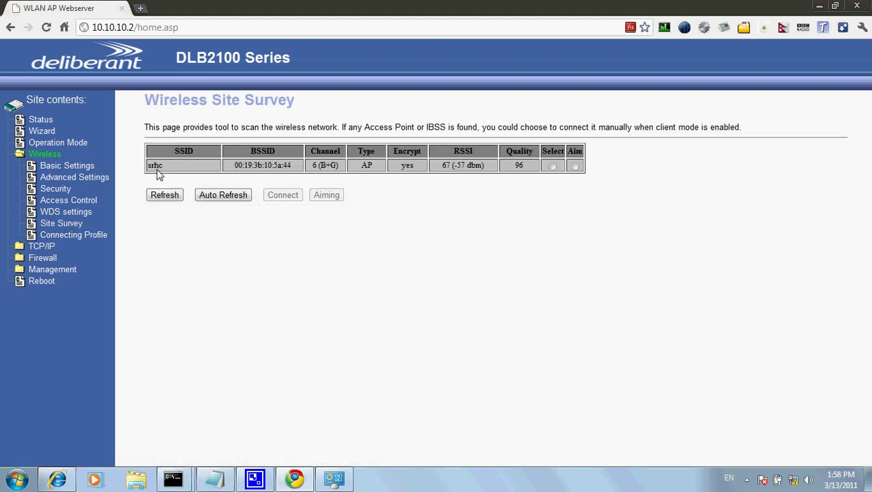
left_click_drag(238, 164, 304, 169)
left_click(288, 167)
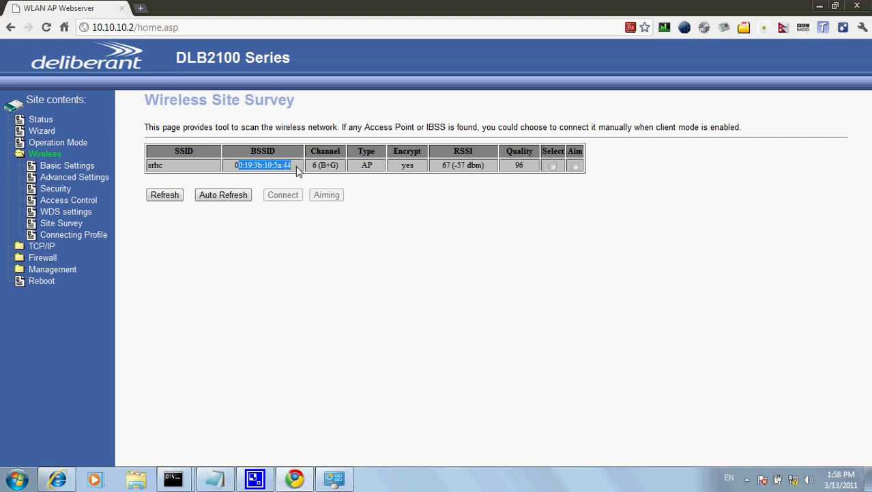
left_click(223, 169)
left_click_drag(168, 167, 147, 167)
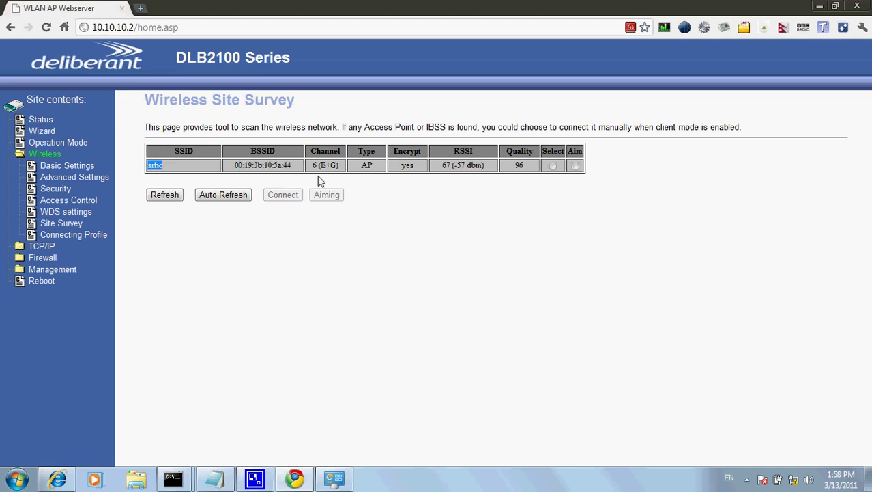
left_click_drag(316, 166, 483, 168)
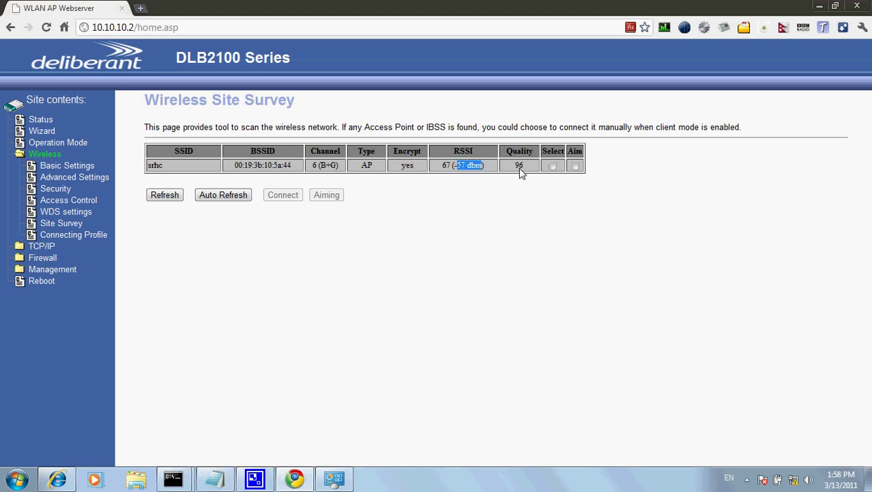
left_click_drag(519, 167, 555, 166)
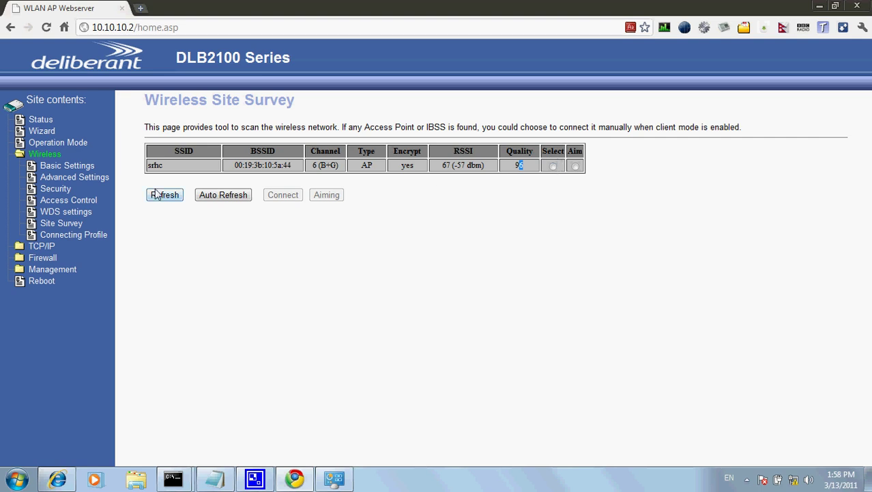
- Select srhc, connect, acknowledge the success message, and view the Status page
left_click(553, 168)
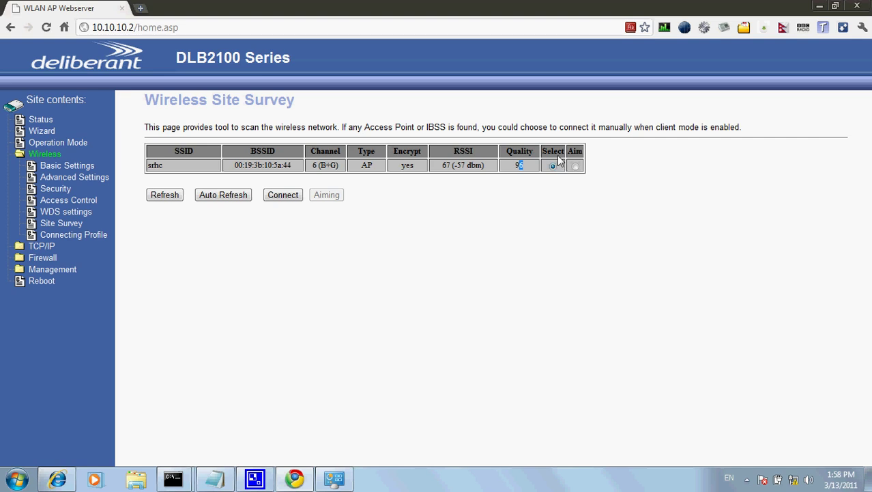
left_click(286, 197)
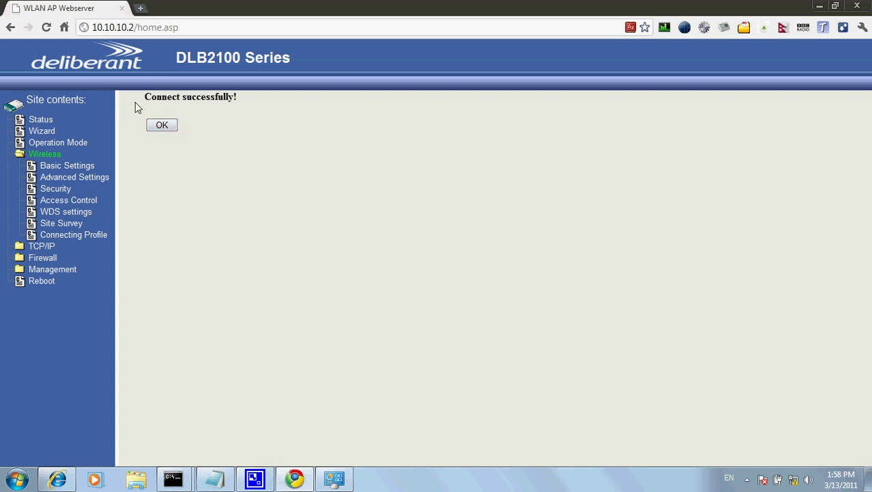
left_click_drag(138, 106, 221, 106)
left_click(235, 100)
left_click(160, 125)
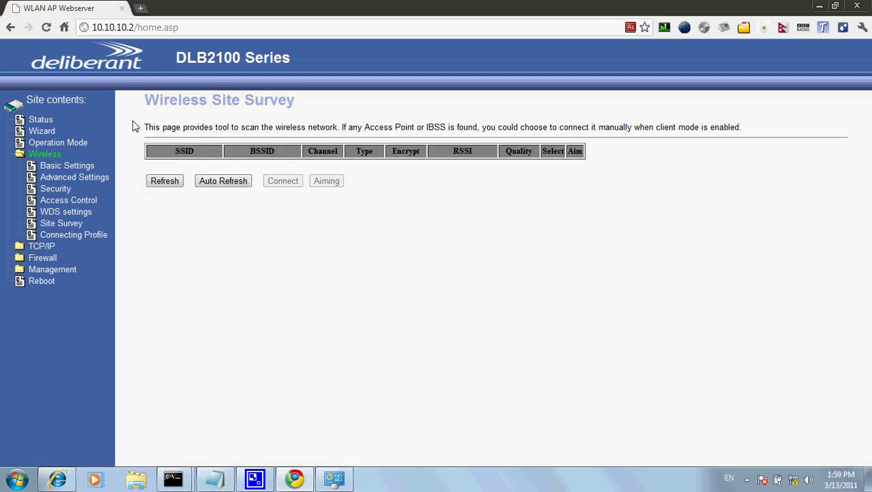
left_click(41, 119)
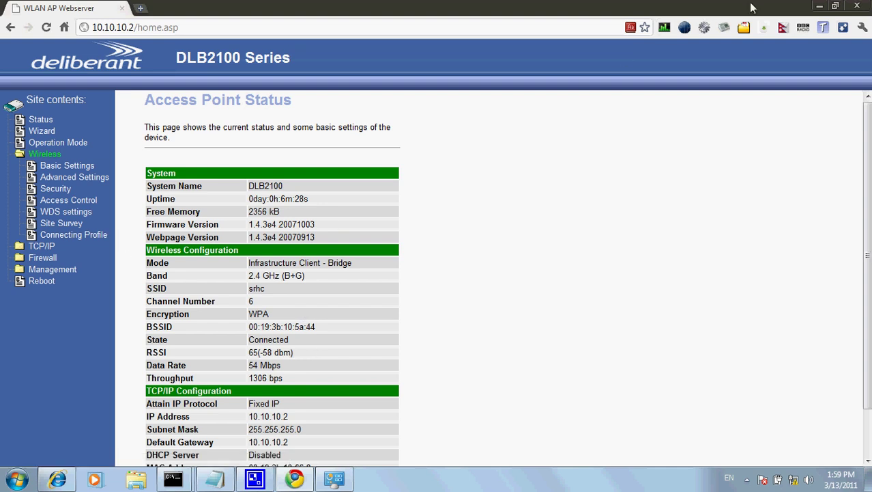
- Review the radio and tower IP notes in process.txt, move its desktop icon, then minimize Notepad
left_click(819, 6)
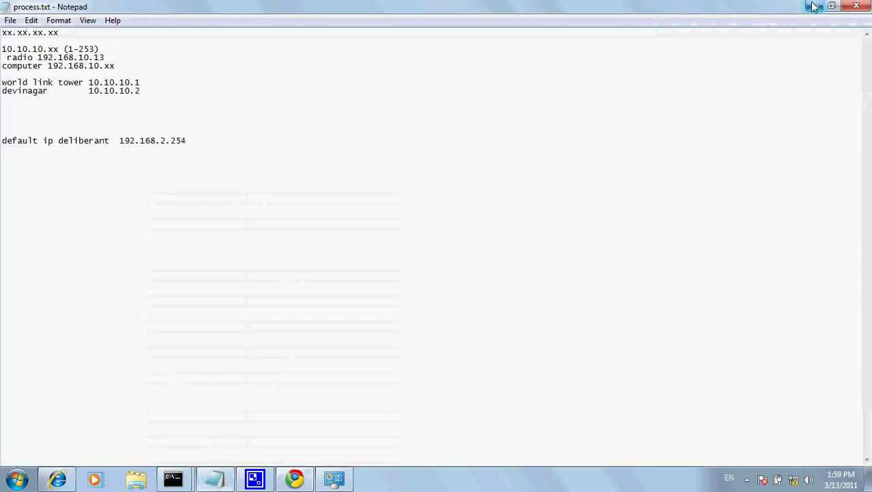
left_click(814, 7)
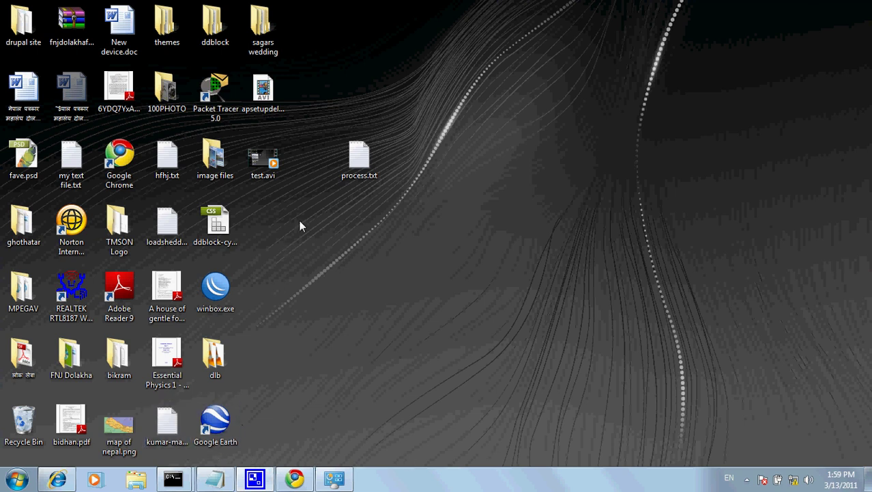
left_click_drag(359, 159, 270, 232)
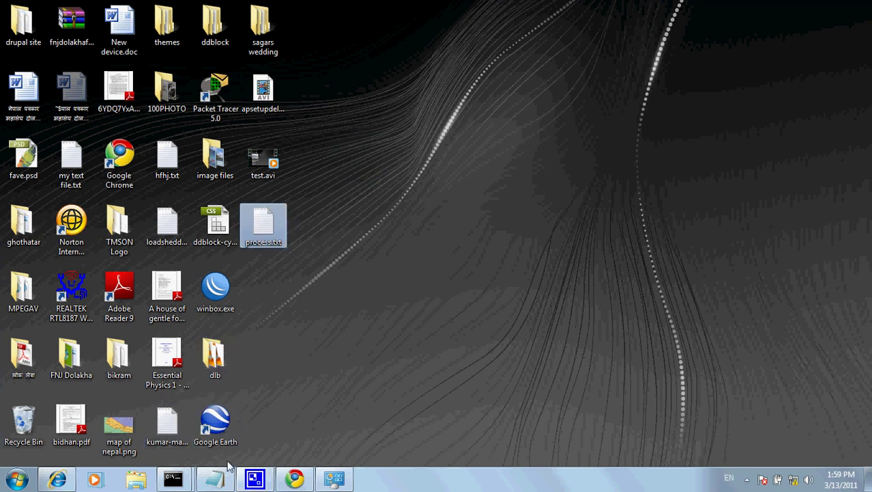
left_click(215, 478)
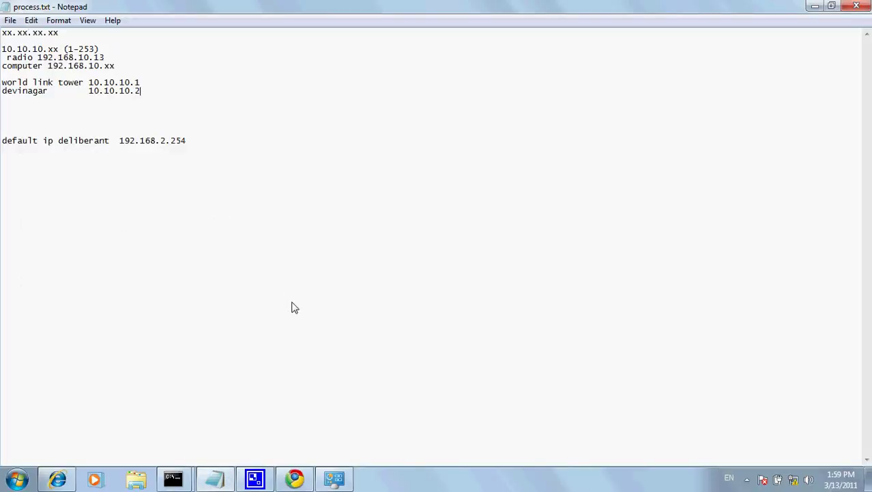
left_click(815, 6)
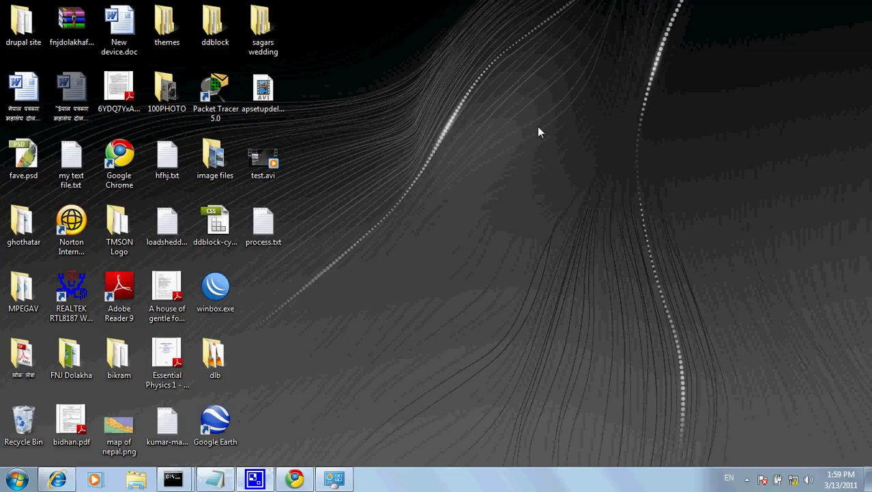
- Refresh the Windows desktop from its right-click menu
right_click(472, 134)
left_click(493, 170)
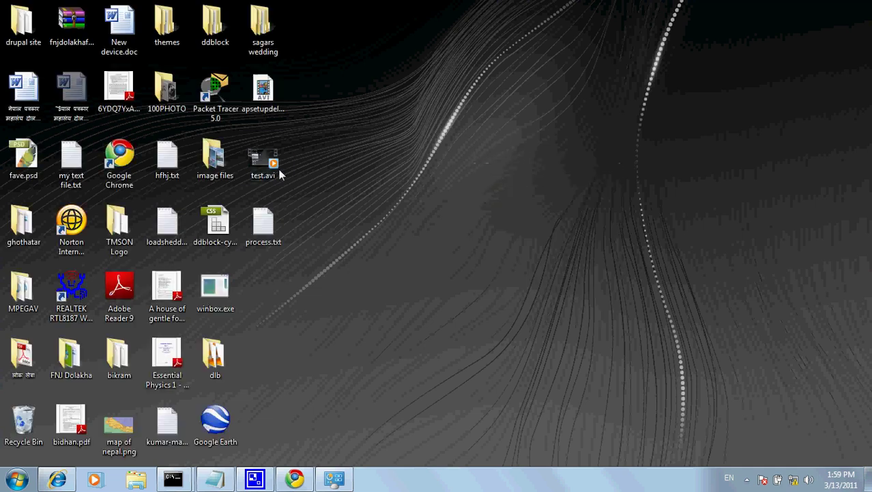
left_click(275, 168)
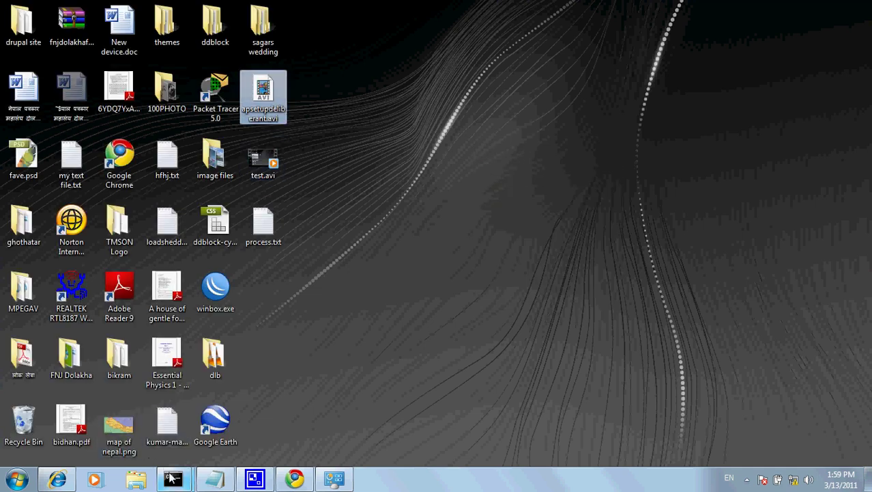
- Ping 10.10.10.1 in Command Prompt with 0% loss, stop it, and briefly check Chrome's status page
mouse_move(173, 478)
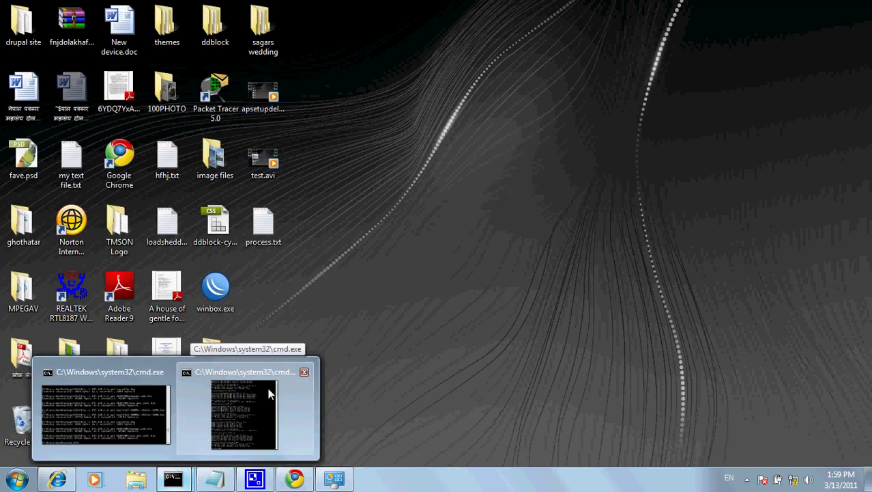
left_click(269, 390)
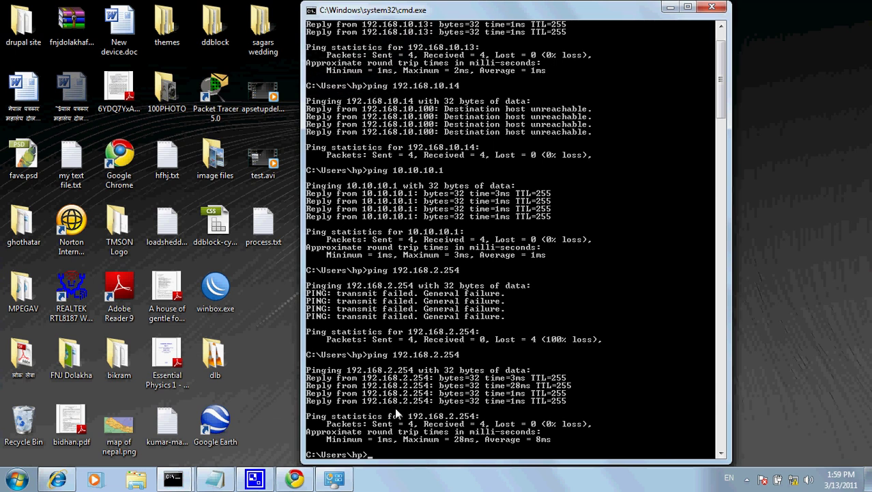
type("ping 10.10.10.1")
key("Return")
key("ctrl+c")
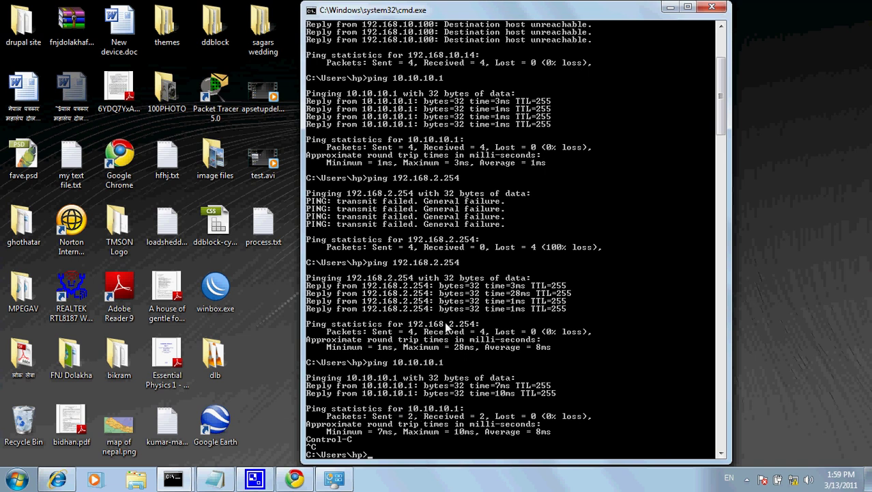
left_click(294, 478)
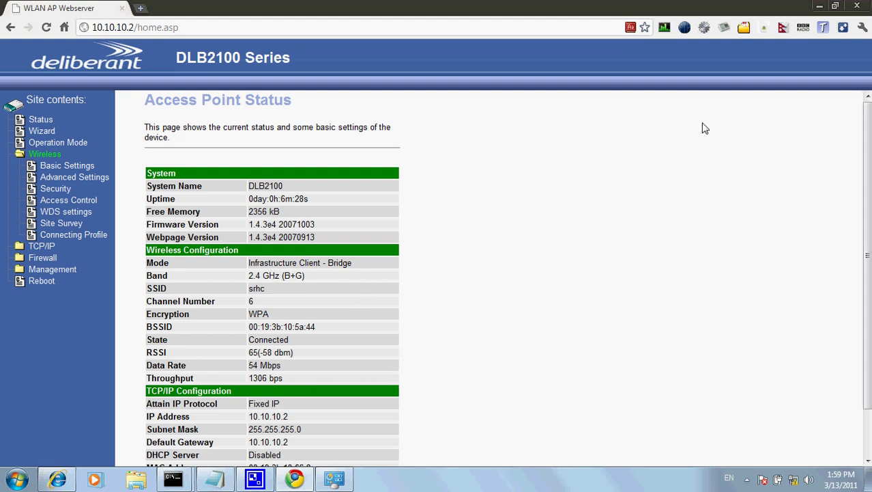
left_click(819, 6)
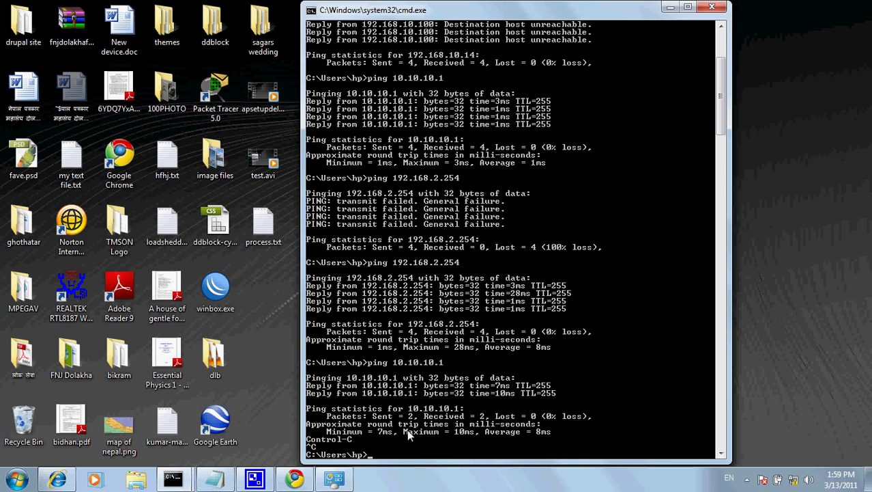
- Run ping 10.10.10.1 -t until 56 of 56 replies return with 0% loss
type("ping 10.10.10.")
type("1 -t")
key("Return")
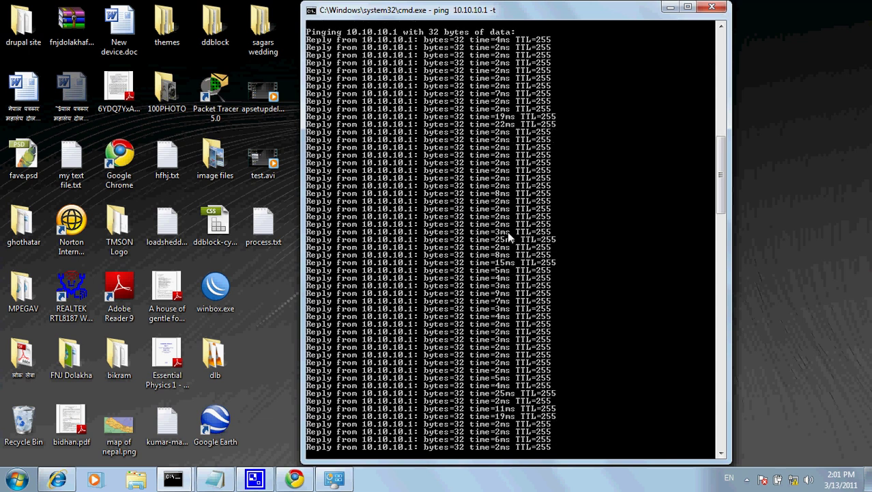
key("ctrl+c")
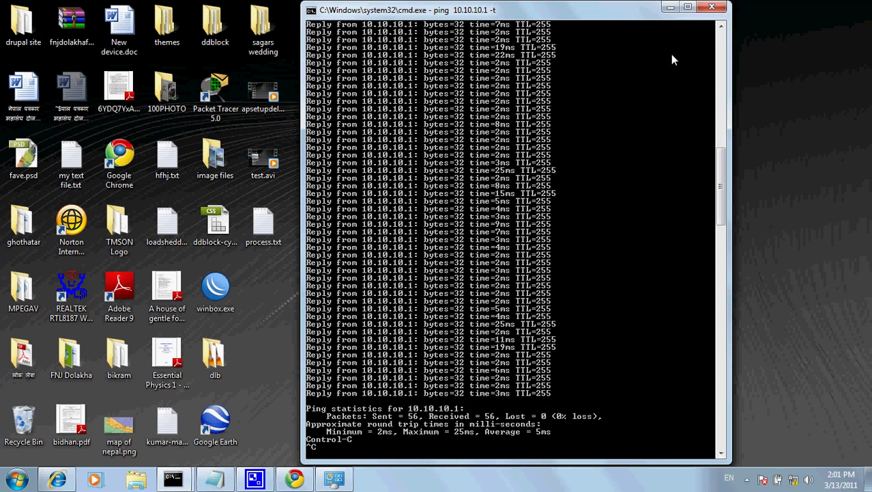
- Close Command Prompt with exit and bring up the screen recorder from the notification area
type("exit")
key("Return")
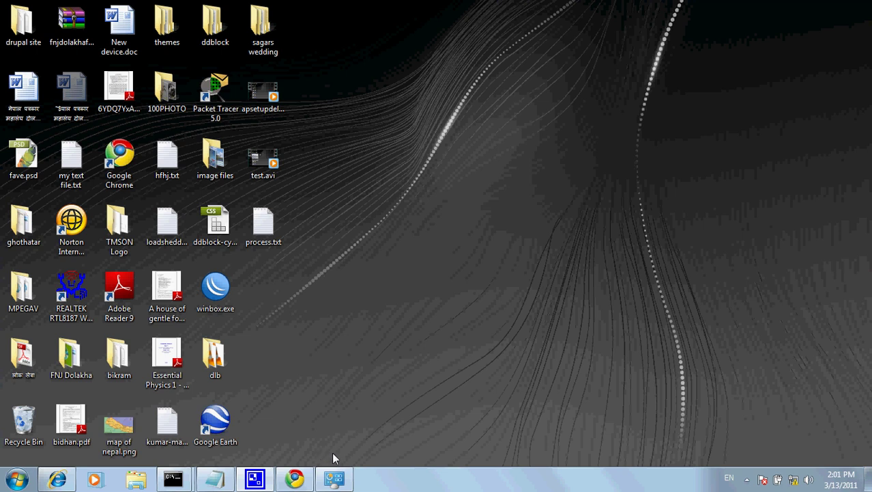
left_click(747, 479)
left_click(757, 413)
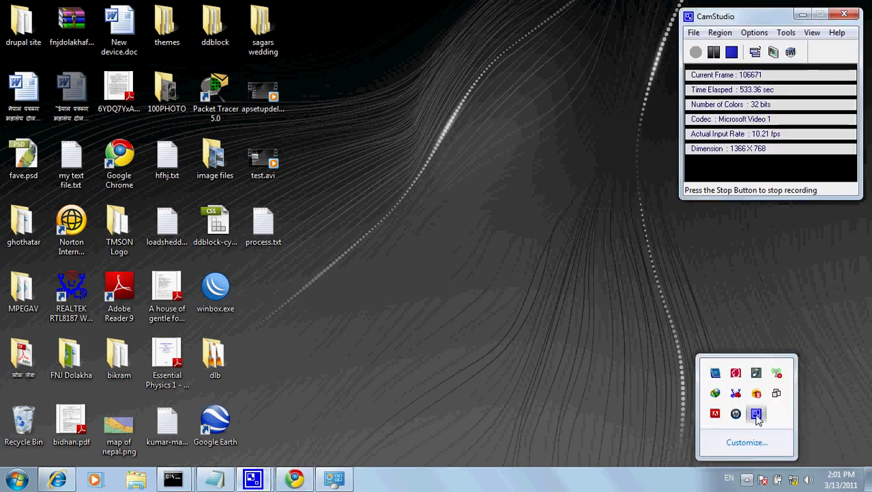